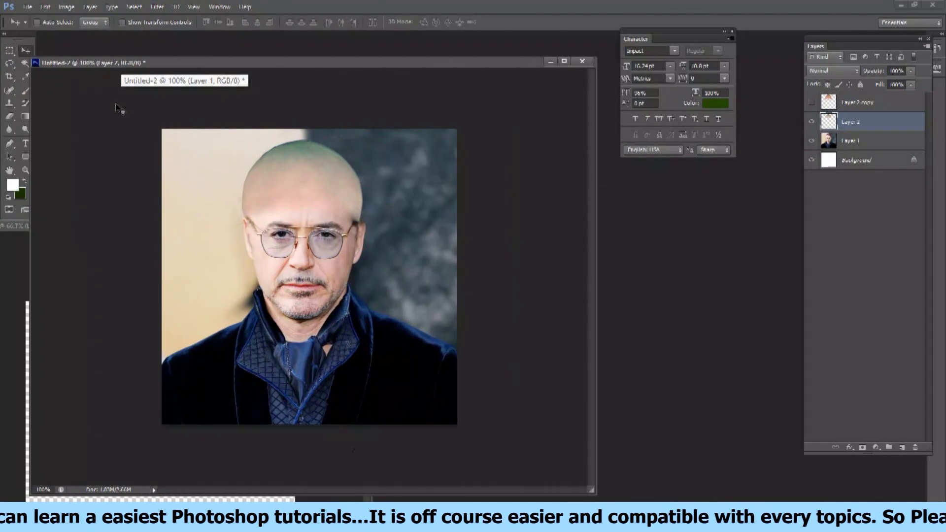
# At 200% zoom, clone skin over the dark hair above the ear on Layer 1
pyautogui.hotkey('ctrl', '+')
pyautogui.hotkey('ctrl', '+')
pyautogui.hotkey('ctrl', '+')
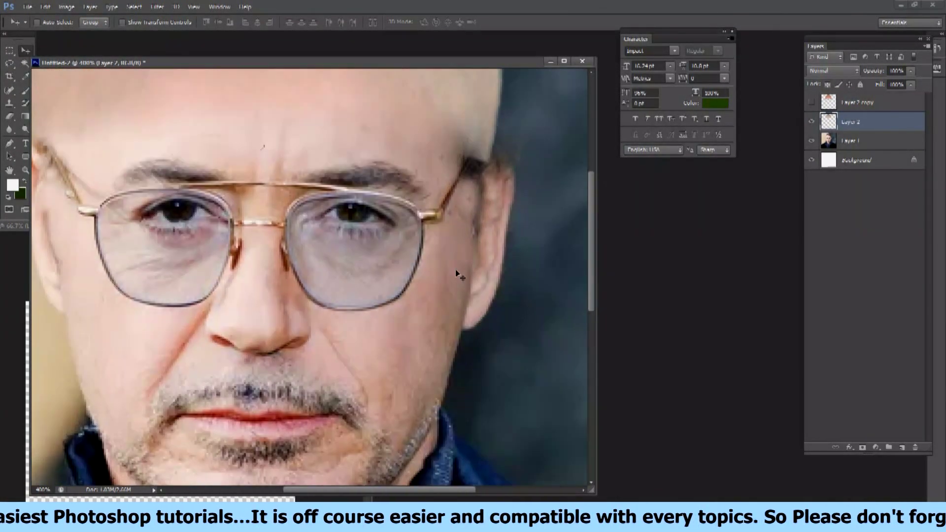
pyautogui.click(868, 141)
pyautogui.press('s')
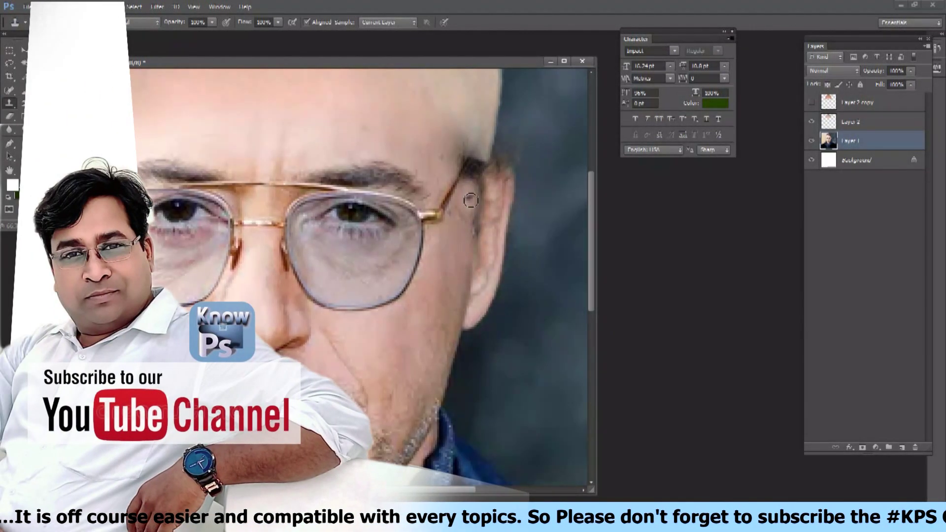
pyautogui.moveTo(478, 183); pyautogui.dragTo(471, 170)
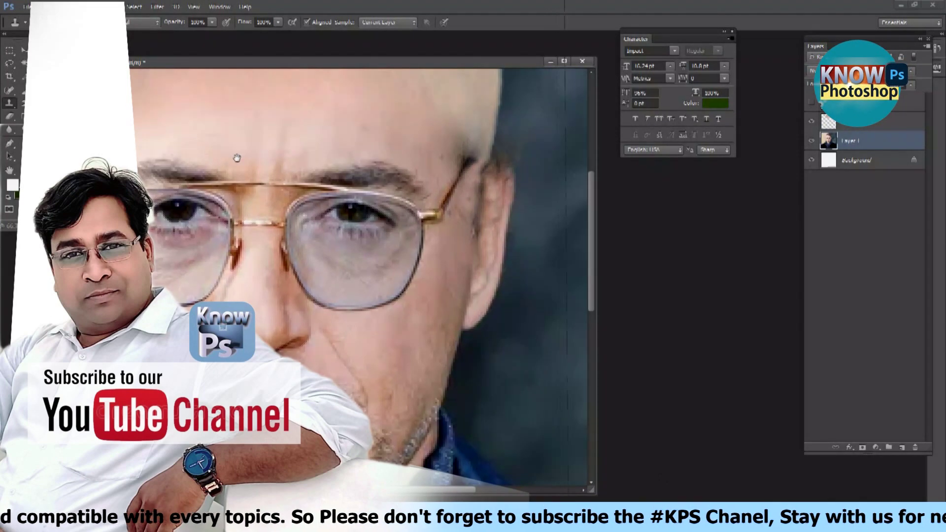
pyautogui.moveTo(237, 157)
pyautogui.mouseDown()
pyautogui.moveTo(389, 205)
pyautogui.moveTo(220, 249)
pyautogui.mouseUp()
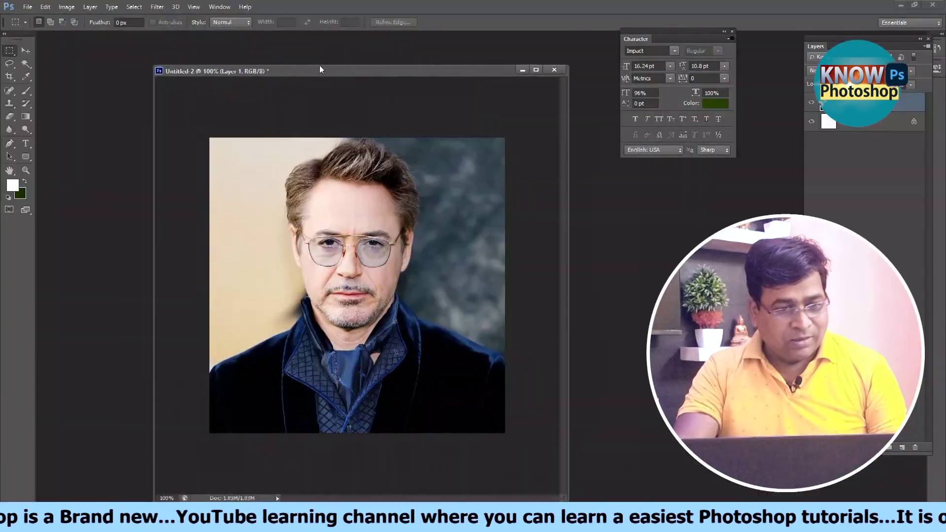
# Move the Untitled-2 portrait window aside and go to the desktop for the bald man's photo
pyautogui.moveTo(228, 68); pyautogui.dragTo(380, 44)
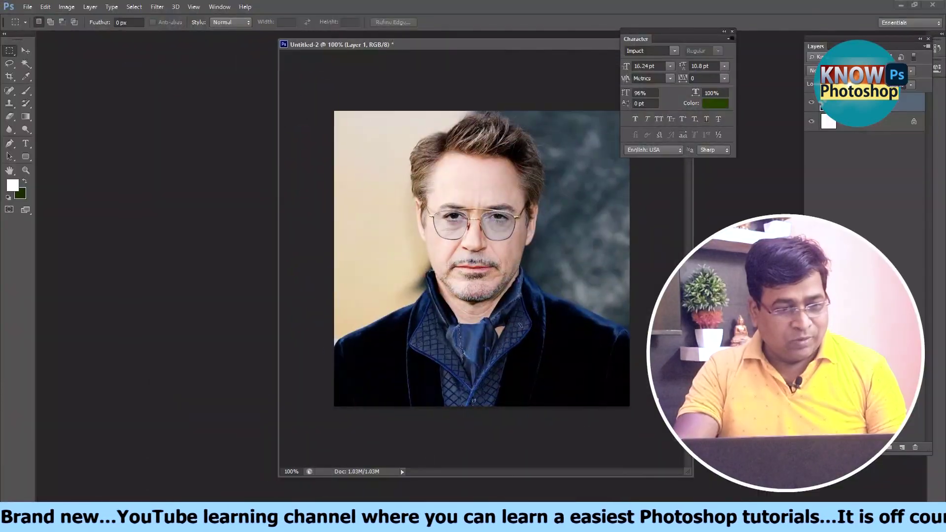
pyautogui.click(610, 456)
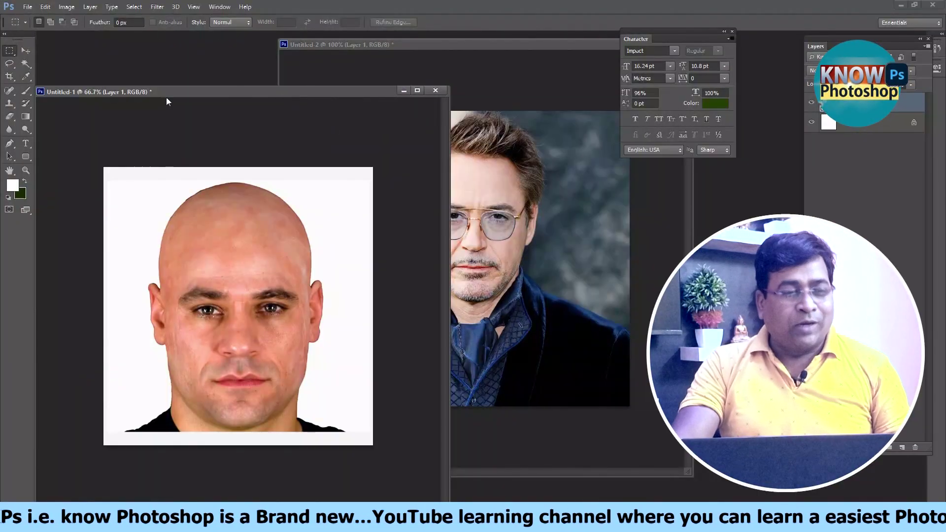
# Arrange the two document windows and bring the bald man's Untitled-1 to the front
pyautogui.click(27, 51)
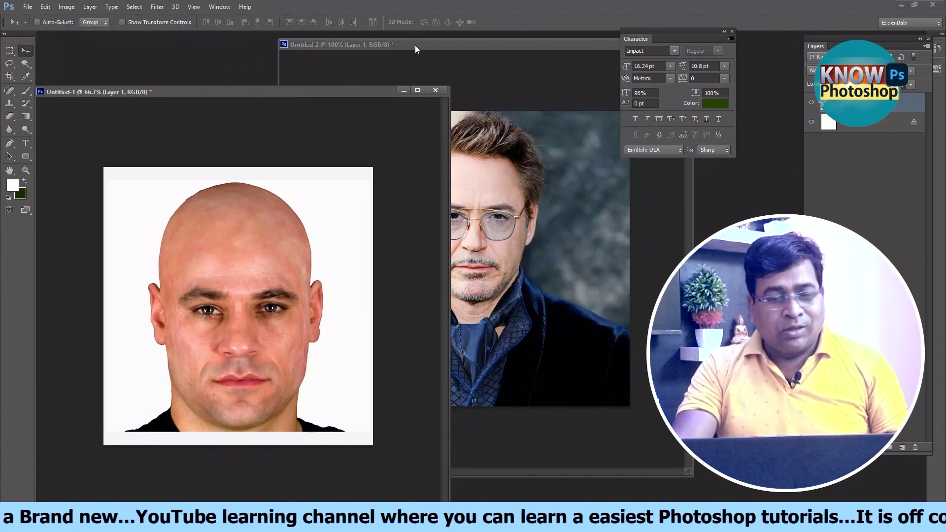
pyautogui.moveTo(414, 46); pyautogui.dragTo(490, 48)
pyautogui.moveTo(199, 12)
pyautogui.mouseDown()
pyautogui.moveTo(281, 75)
pyautogui.moveTo(268, 77)
pyautogui.moveTo(297, 75)
pyautogui.mouseUp()
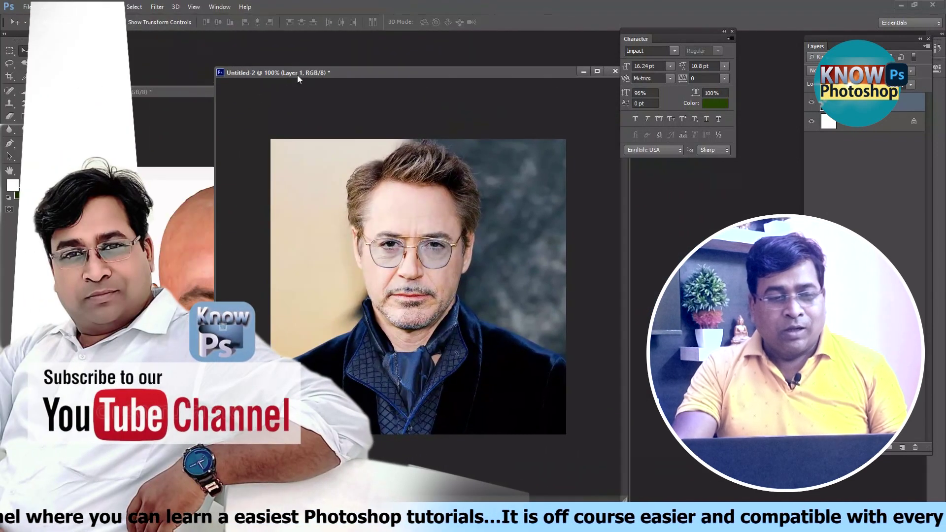
pyautogui.click(146, 99)
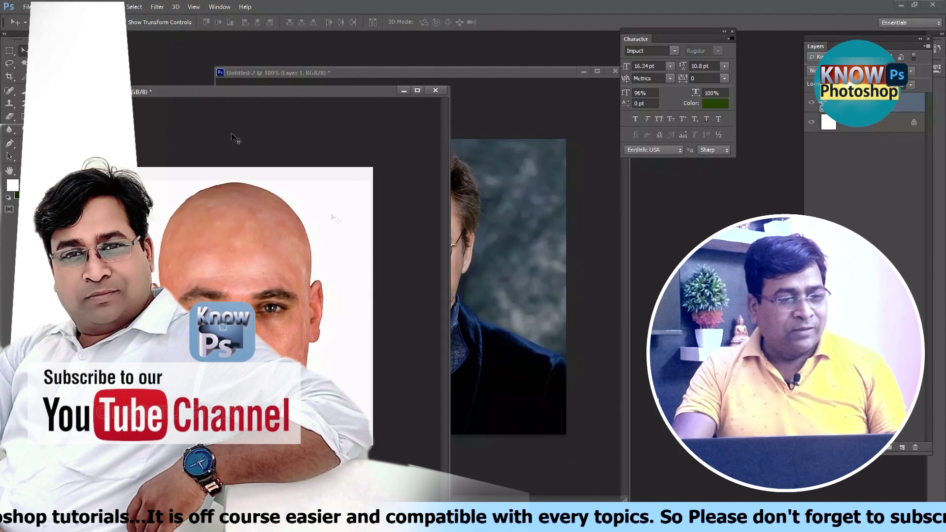
# Select the white background with the Magic Wand and hide the Background layer
pyautogui.press('l')
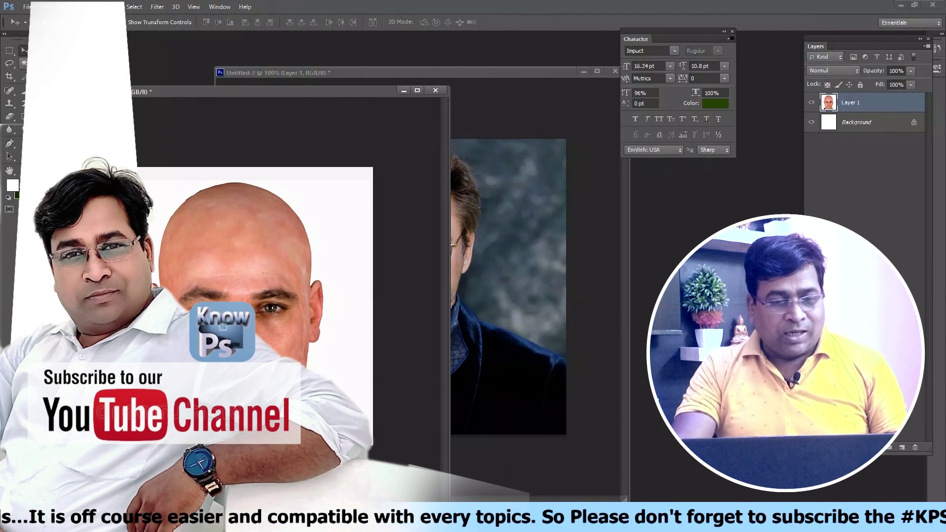
pyautogui.click(314, 193)
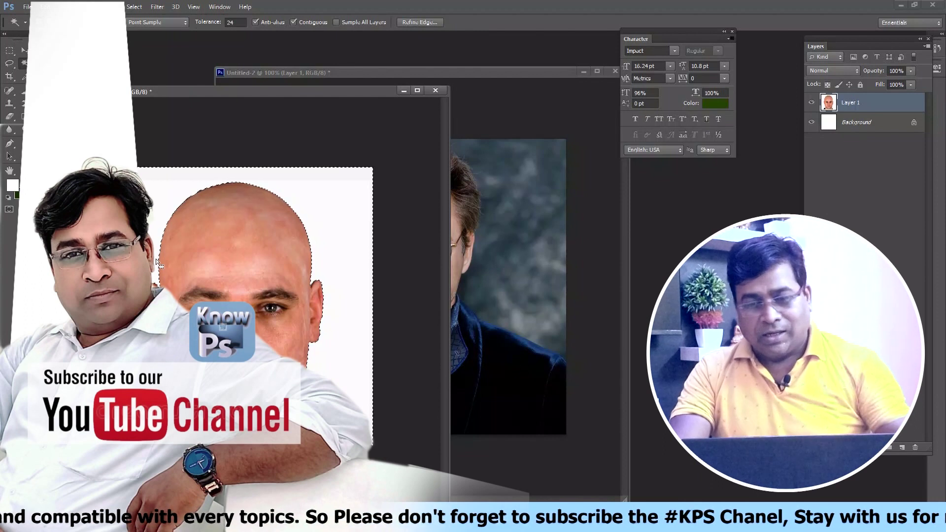
pyautogui.click(811, 122)
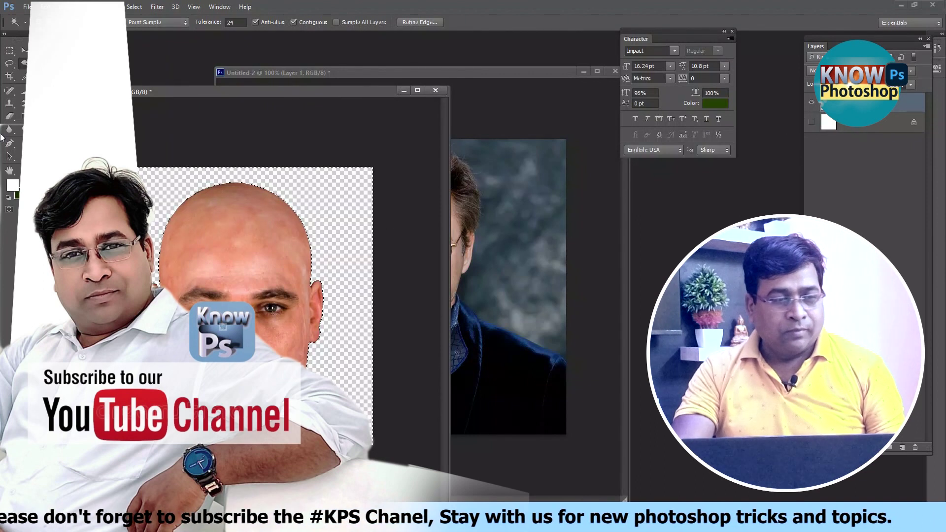
pyautogui.press('v')
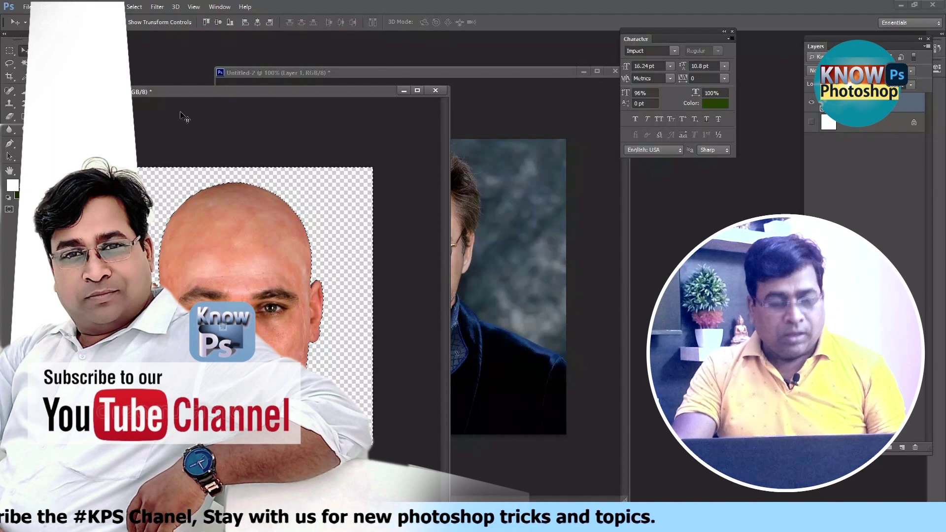
pyautogui.moveTo(203, 92); pyautogui.dragTo(257, 84)
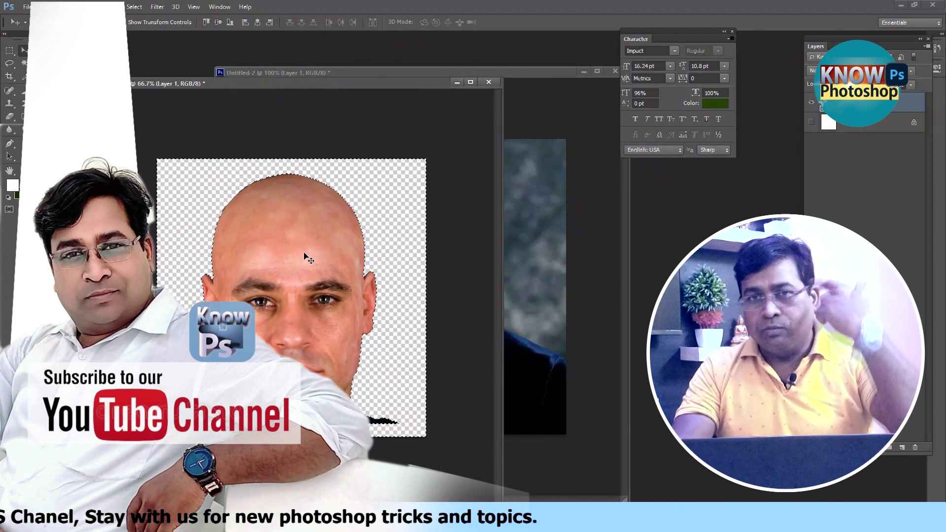
pyautogui.press('p')
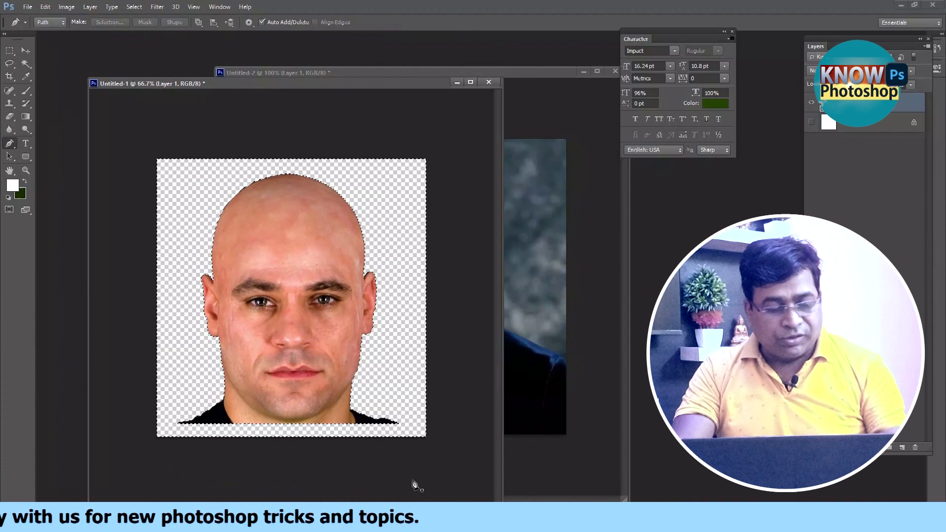
# Draw a closed pen path around the face and shoulders below the scalp dome
pyautogui.click(197, 269)
pyautogui.moveTo(381, 272); pyautogui.dragTo(450, 292)
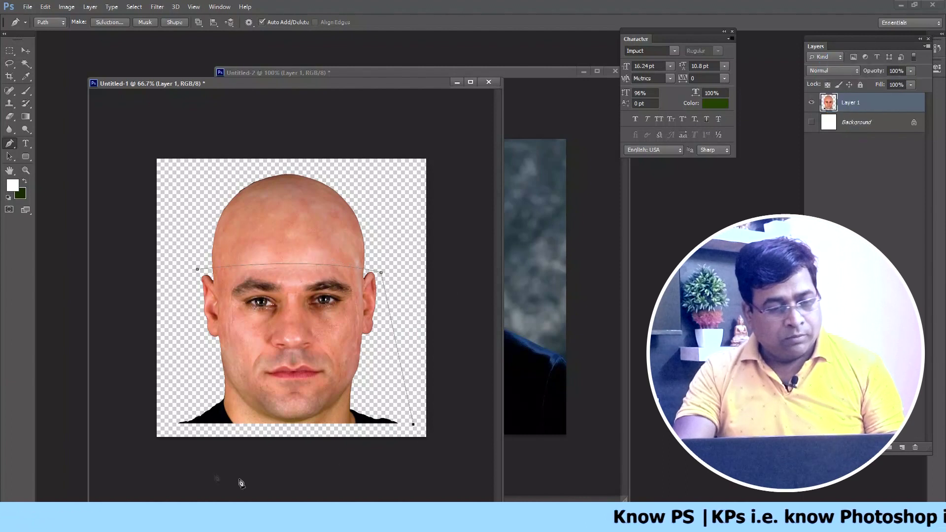
pyautogui.click(157, 470)
pyautogui.click(197, 269)
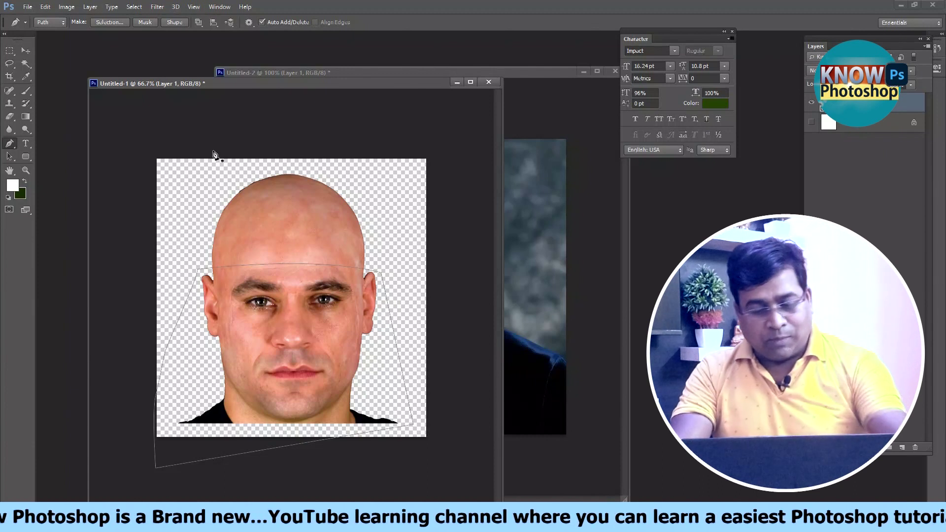
# Convert the path to a selection, delete the face and shoulders, and deselect
pyautogui.press('Escape')
pyautogui.hotkey('ctrl', 'z')
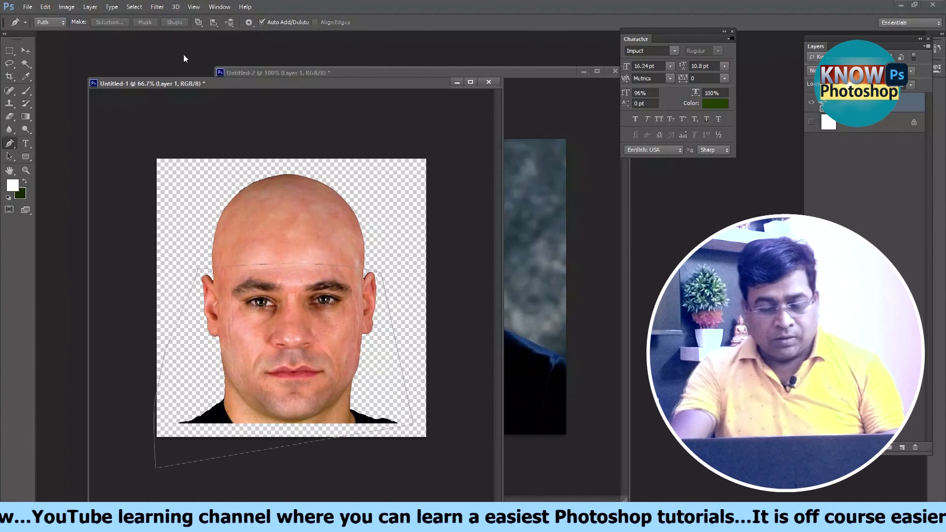
pyautogui.hotkey('ctrl', 'Return')
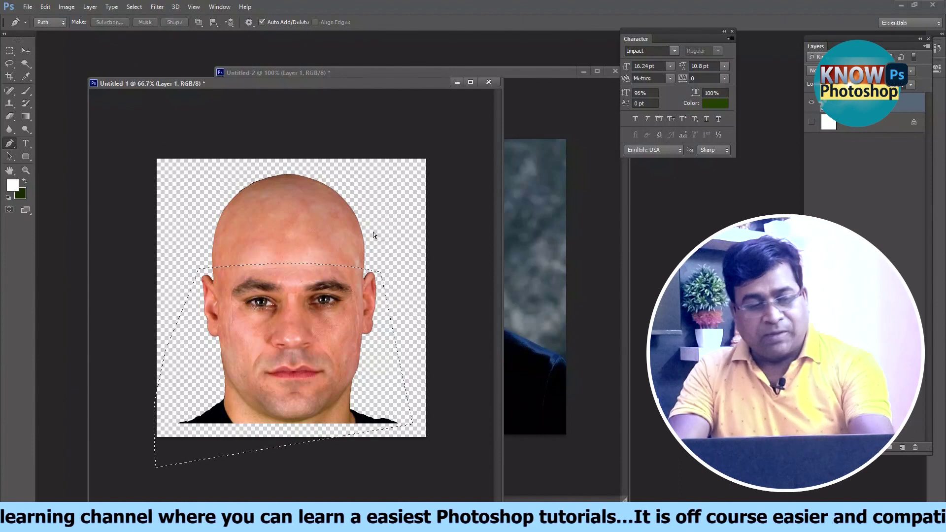
pyautogui.press('Delete')
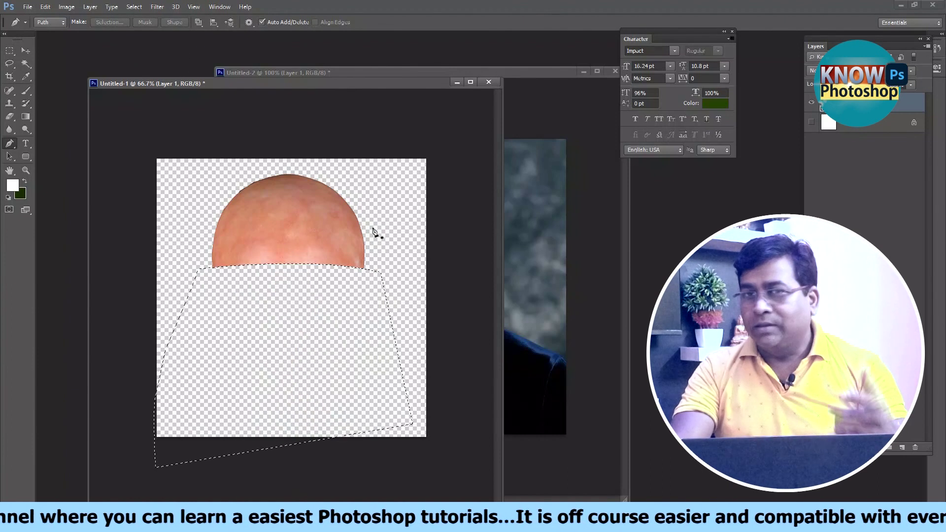
pyautogui.hotkey('ctrl', 'd')
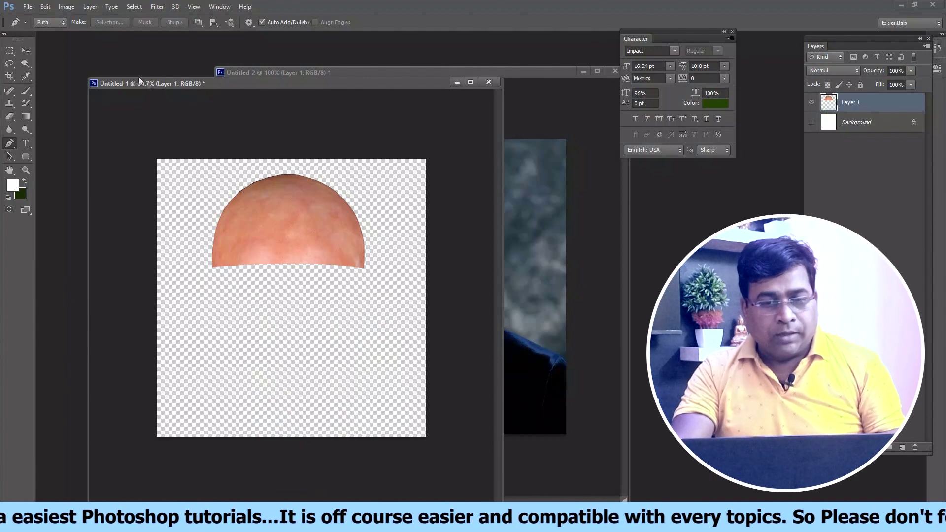
# Drag the scalp dome from Untitled-1 into the portrait as Layer 2
pyautogui.moveTo(161, 85); pyautogui.dragTo(29, 227)
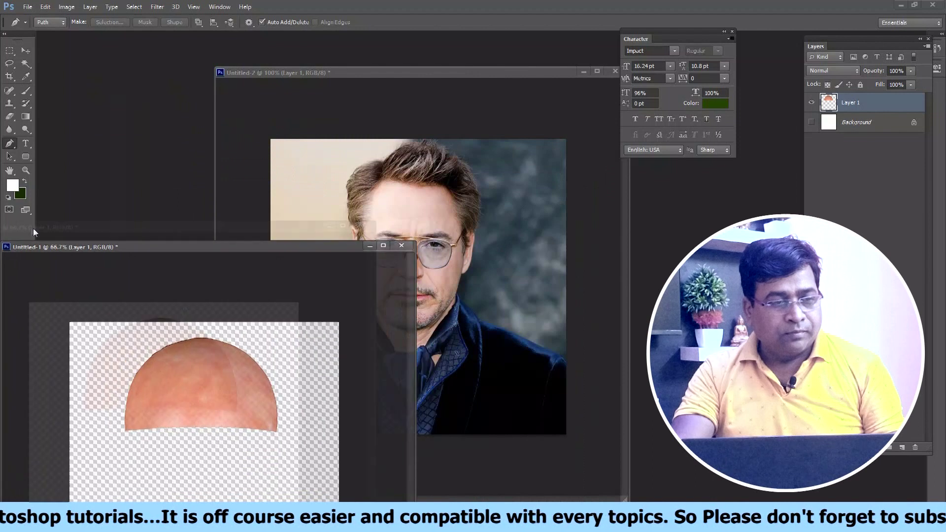
pyautogui.click(29, 52)
pyautogui.moveTo(178, 381)
pyautogui.mouseDown()
pyautogui.moveTo(420, 253)
pyautogui.moveTo(437, 206)
pyautogui.mouseUp()
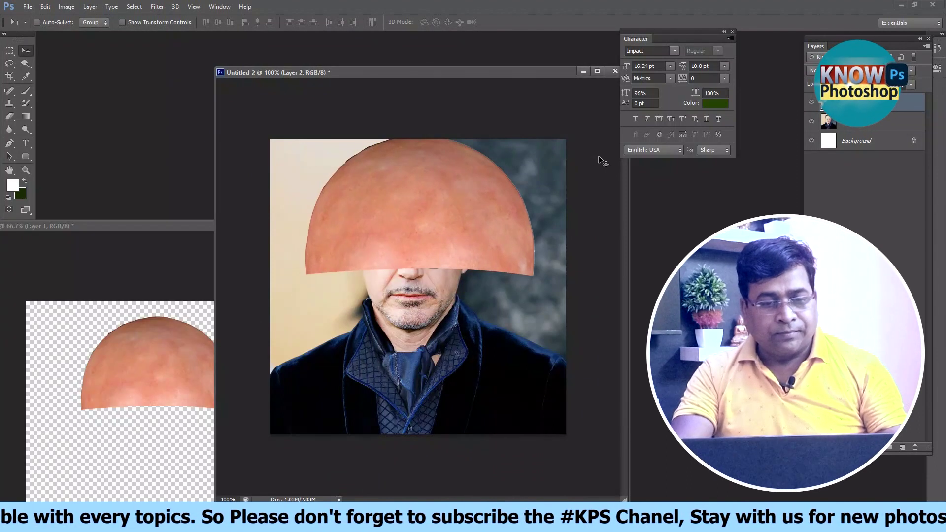
# Scale and position the scalp dome to cover the top of the man's head
pyautogui.hotkey('ctrl', 't')
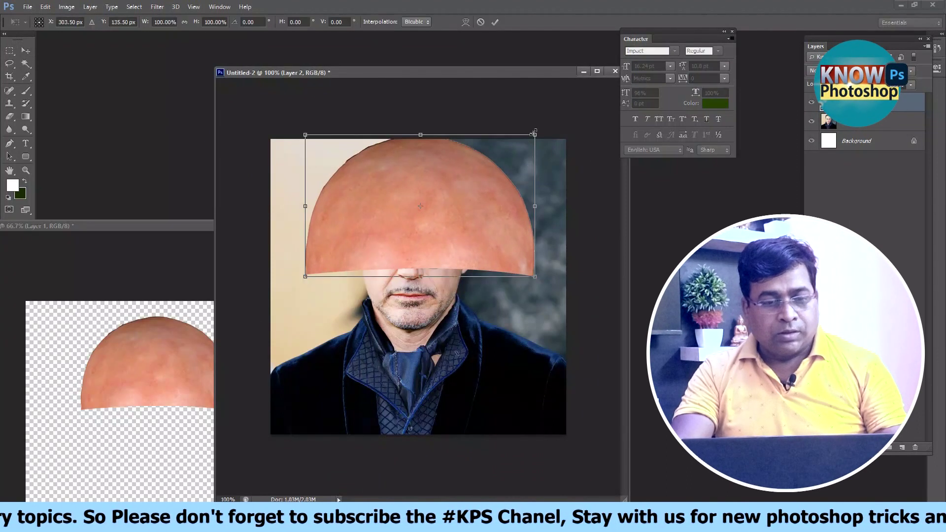
pyautogui.moveTo(534, 133); pyautogui.dragTo(462, 179)
pyautogui.moveTo(435, 220)
pyautogui.mouseDown()
pyautogui.moveTo(470, 175)
pyautogui.moveTo(444, 195)
pyautogui.mouseUp()
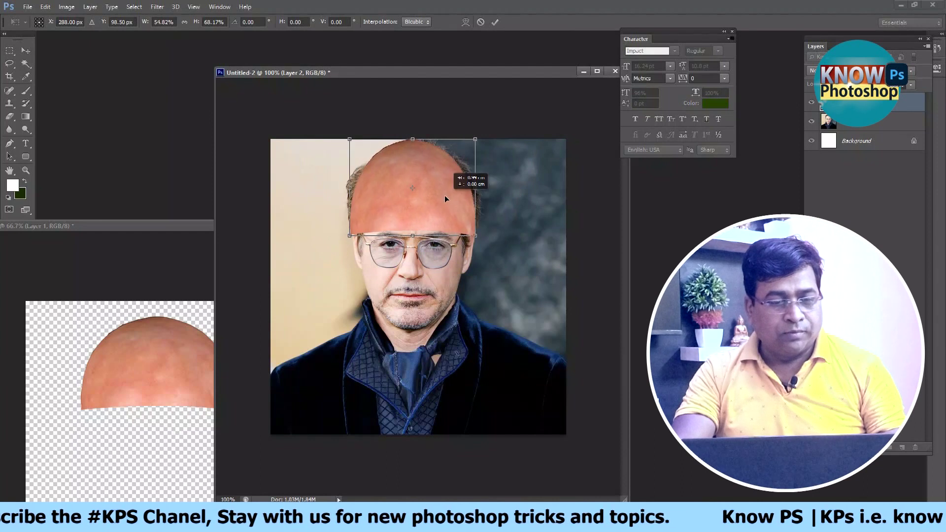
pyautogui.moveTo(380, 206); pyautogui.dragTo(379, 200)
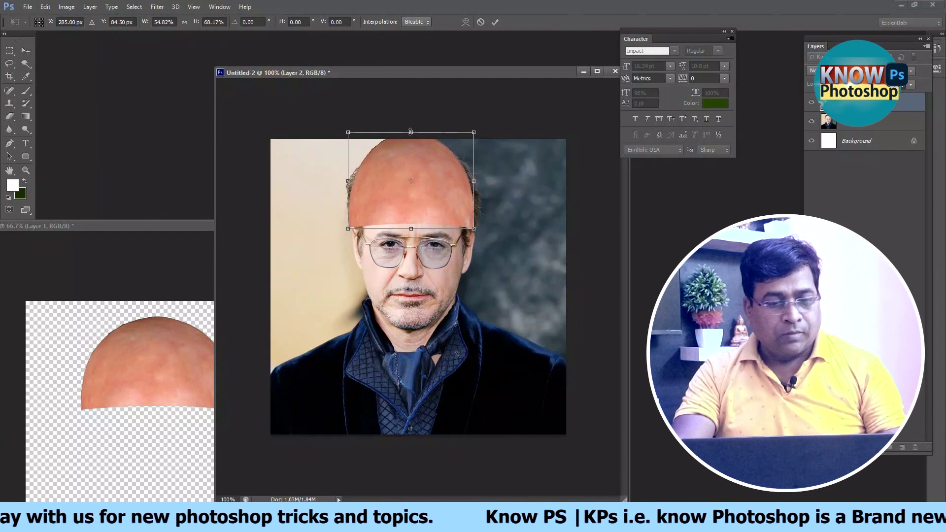
pyautogui.moveTo(411, 132); pyautogui.dragTo(410, 139)
pyautogui.press('Return')
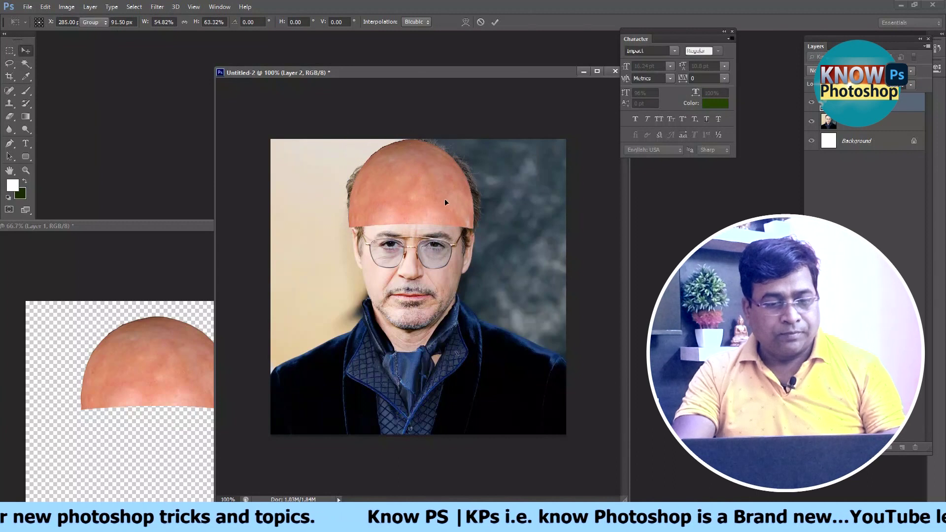
pyautogui.moveTo(446, 198); pyautogui.dragTo(447, 200)
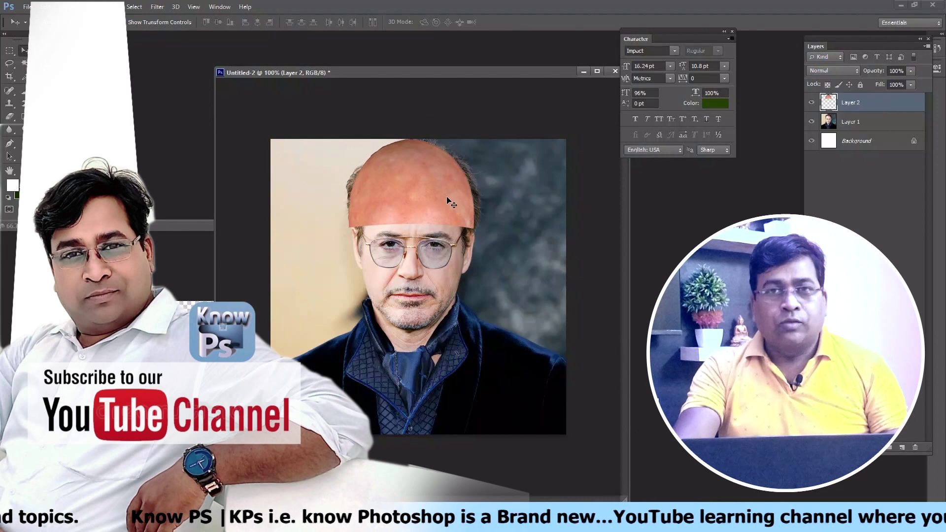
# Zoom in on the head, target Layer 2 from the canvas context menu, and open the Image menu
pyautogui.hotkey('ctrl', '+')
pyautogui.hotkey('ctrl', '+')
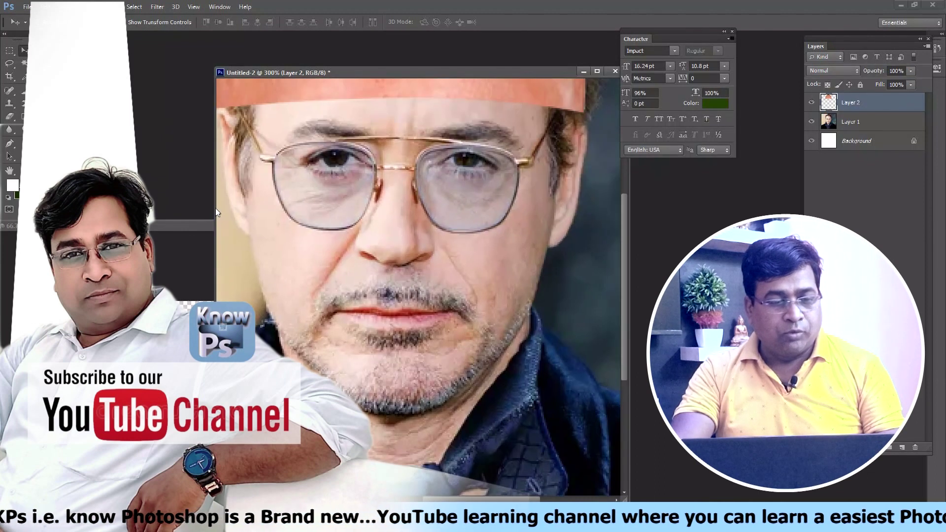
pyautogui.moveTo(214, 211); pyautogui.dragTo(63, 210)
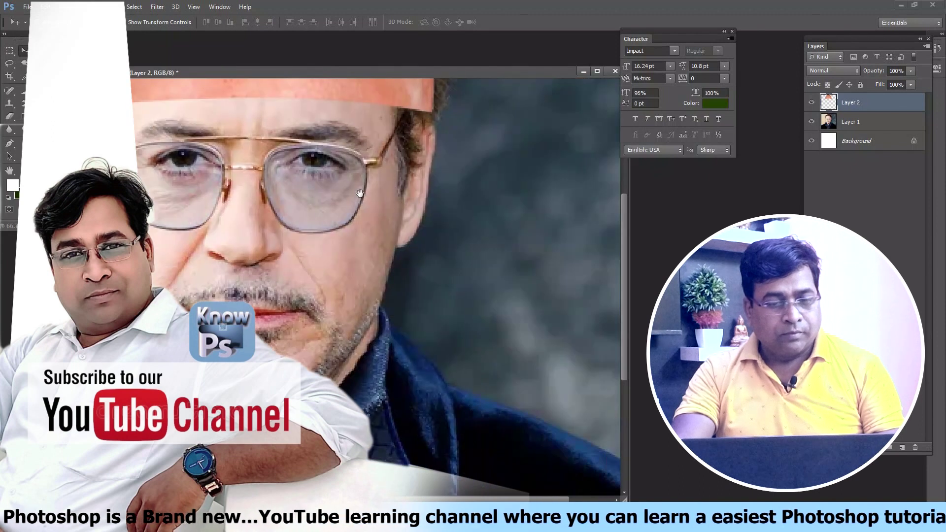
pyautogui.scroll(5, 471, 244)
pyautogui.moveTo(472, 244); pyautogui.dragTo(427, 243)
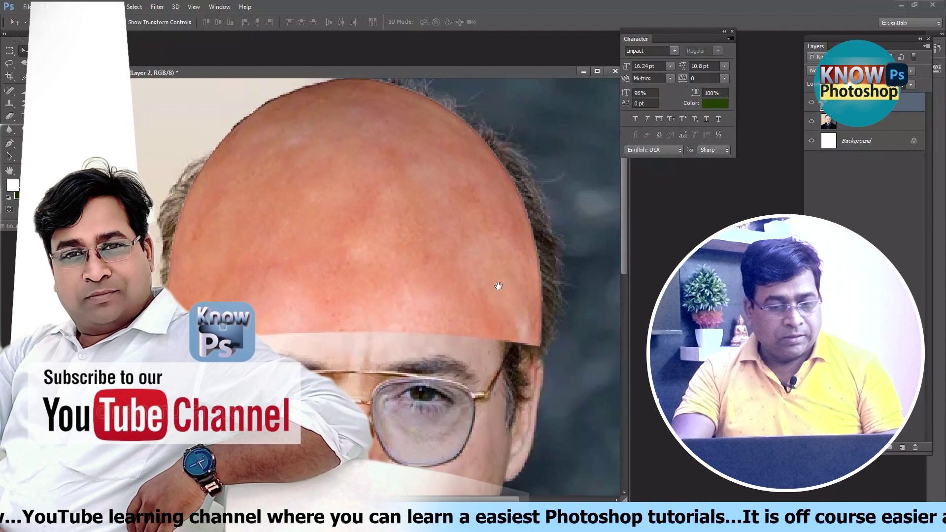
pyautogui.moveTo(499, 286); pyautogui.dragTo(506, 285)
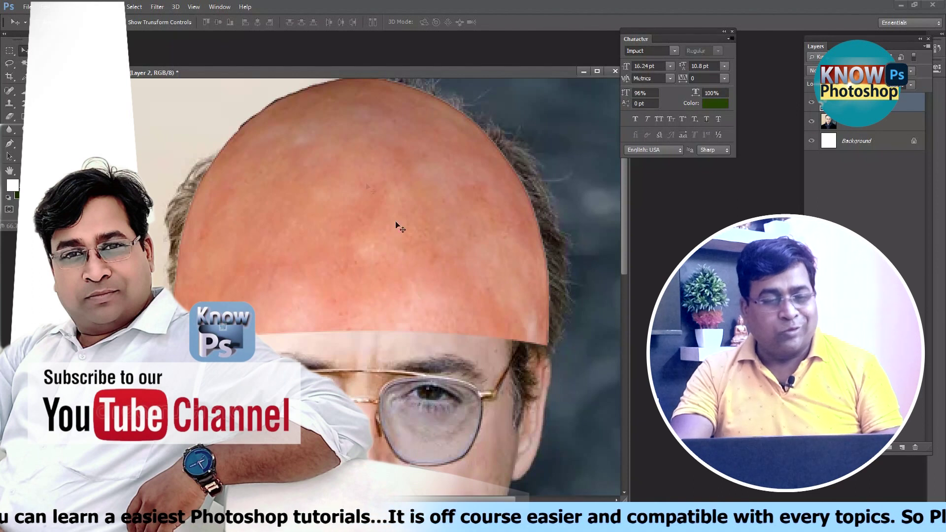
pyautogui.rightClick(380, 181)
pyautogui.click(419, 193)
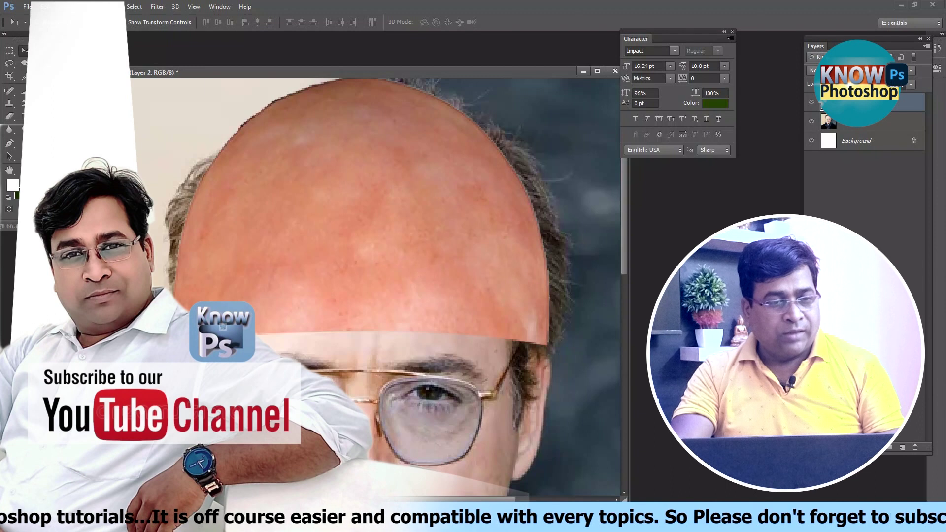
pyautogui.click(66, 7)
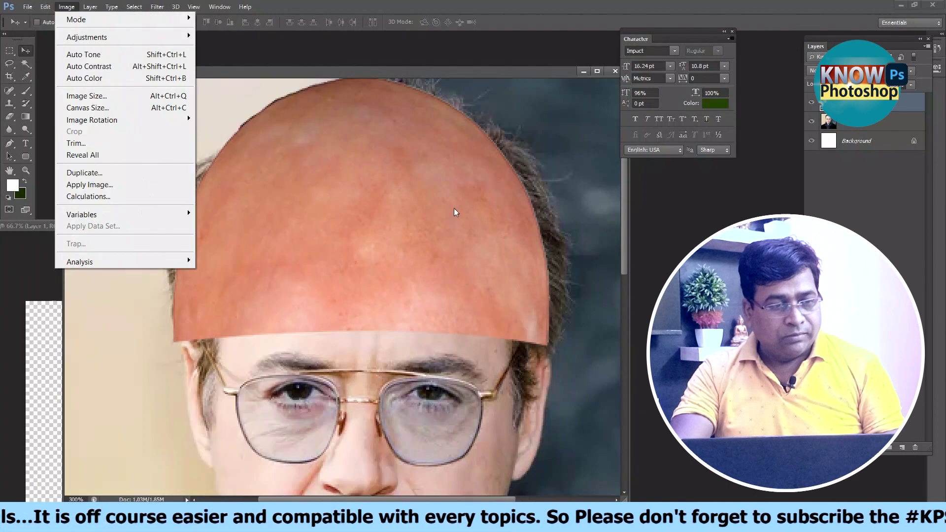
# Open Selective Color on the scalp, try Reds cyan, magenta and black changes, then reset to Default
pyautogui.click(111, 7)
pyautogui.click(67, 6)
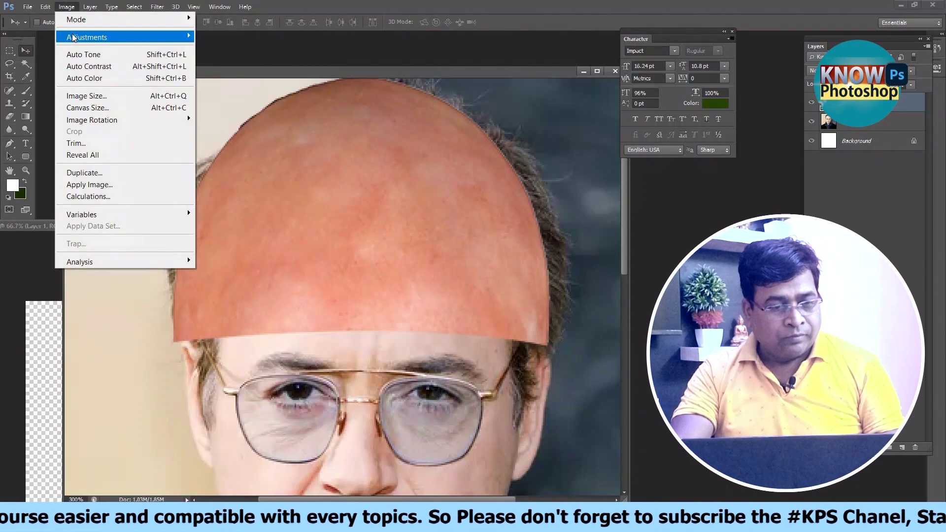
pyautogui.moveTo(87, 37)
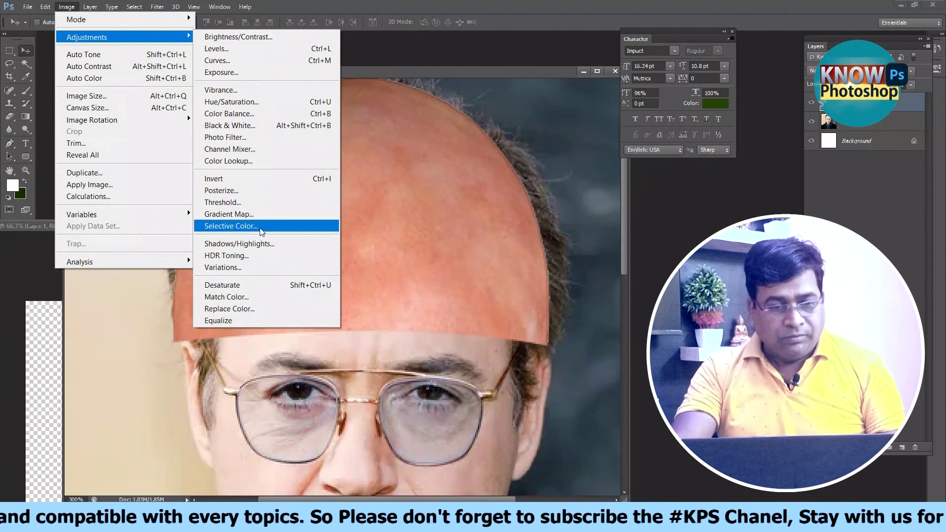
pyautogui.click(261, 227)
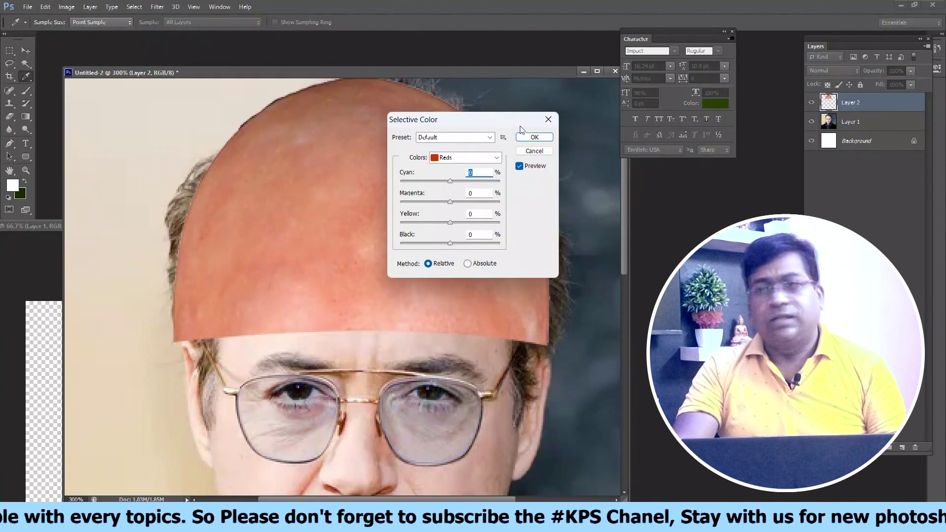
pyautogui.moveTo(468, 121); pyautogui.dragTo(684, 200)
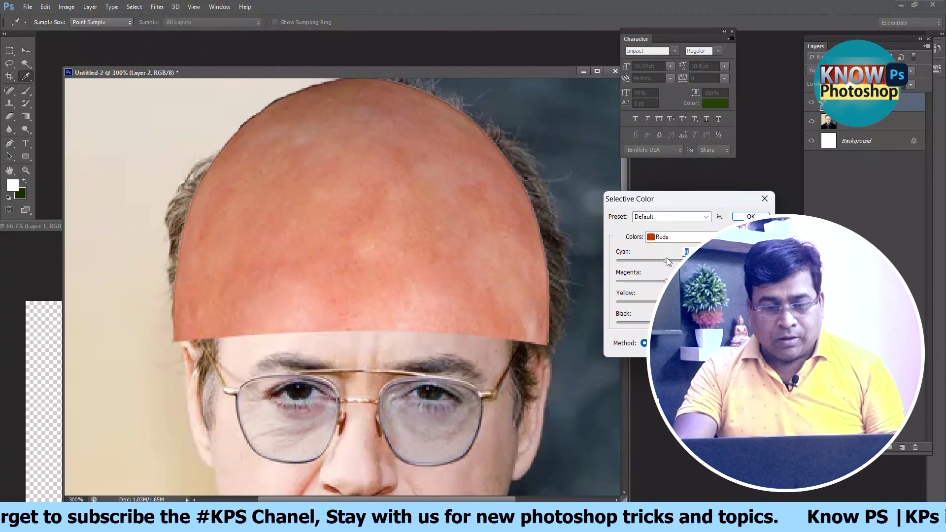
pyautogui.moveTo(667, 258); pyautogui.dragTo(692, 259)
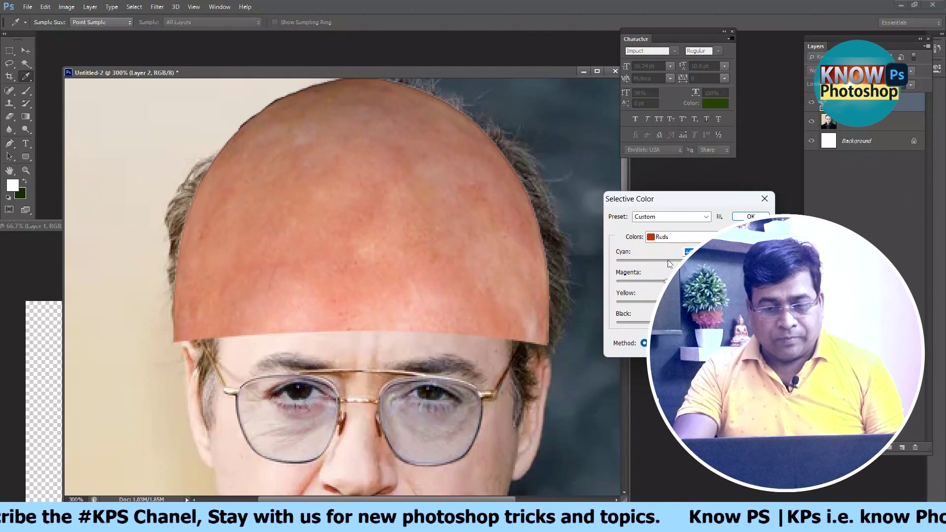
pyautogui.moveTo(665, 282); pyautogui.dragTo(659, 282)
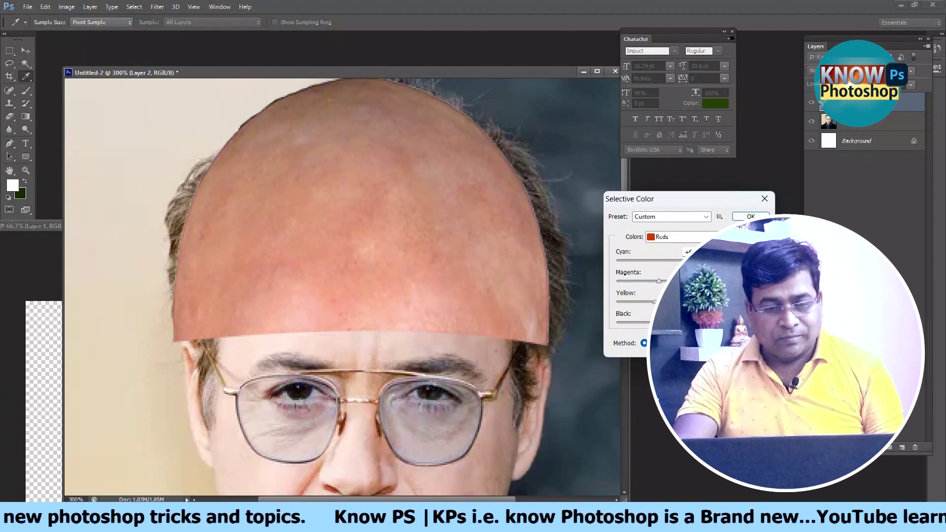
pyautogui.moveTo(661, 323)
pyautogui.mouseDown()
pyautogui.moveTo(633, 324)
pyautogui.moveTo(648, 323)
pyautogui.mouseUp()
pyautogui.click(667, 219)
pyautogui.click(665, 231)
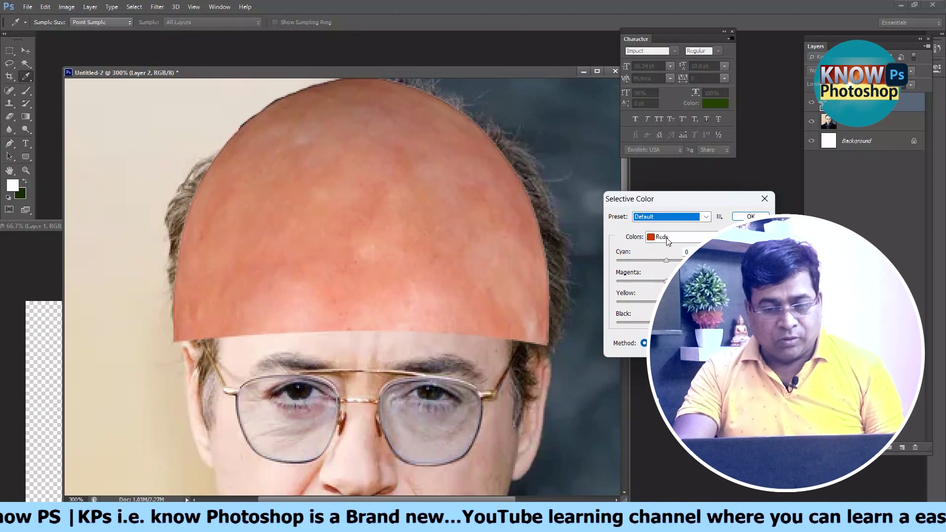
# Adjust the Neutrals sliders for black, magenta and cyan to pale the scalp
pyautogui.click(668, 238)
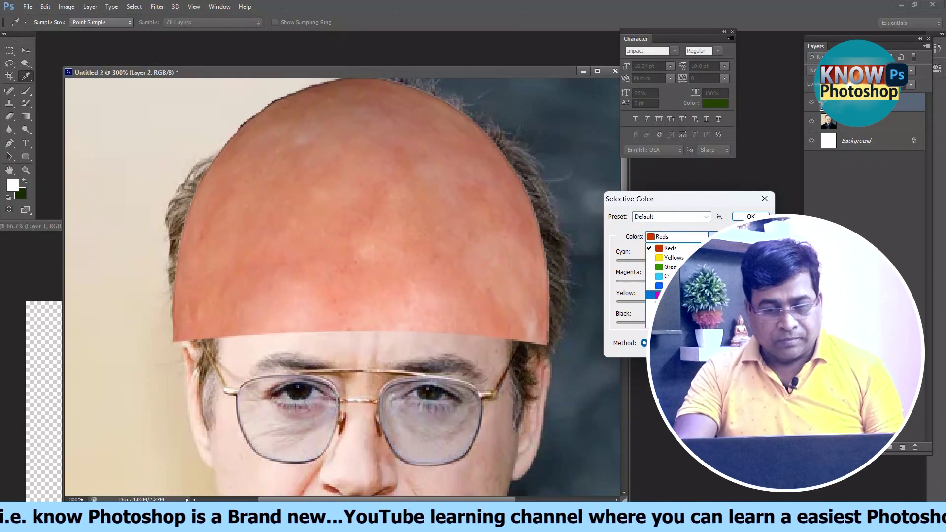
pyautogui.click(670, 313)
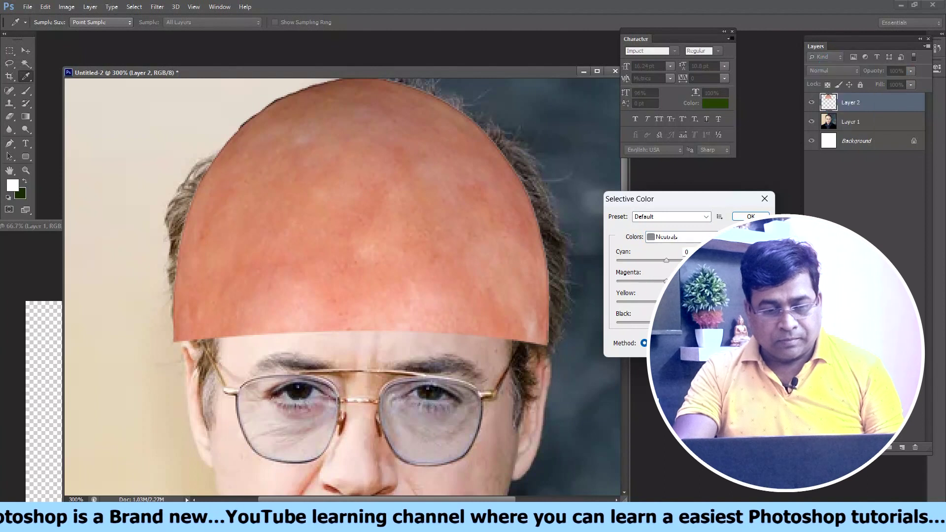
pyautogui.moveTo(666, 323); pyautogui.dragTo(655, 323)
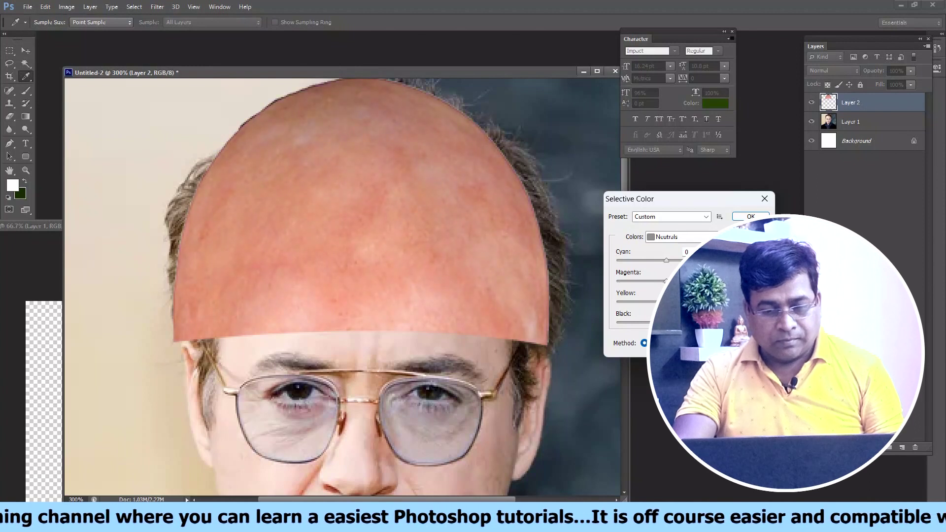
pyautogui.moveTo(645, 283); pyautogui.dragTo(673, 282)
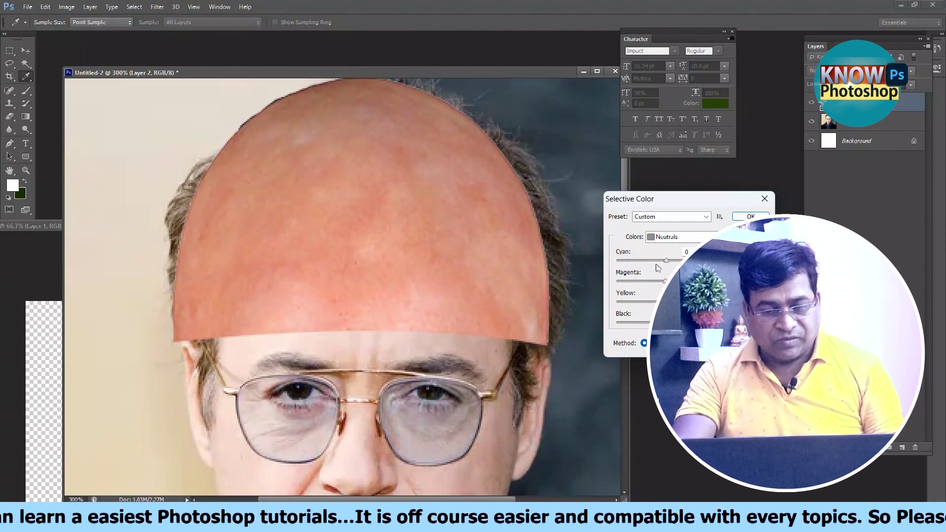
pyautogui.moveTo(660, 262)
pyautogui.mouseDown()
pyautogui.moveTo(645, 262)
pyautogui.moveTo(675, 263)
pyautogui.mouseUp()
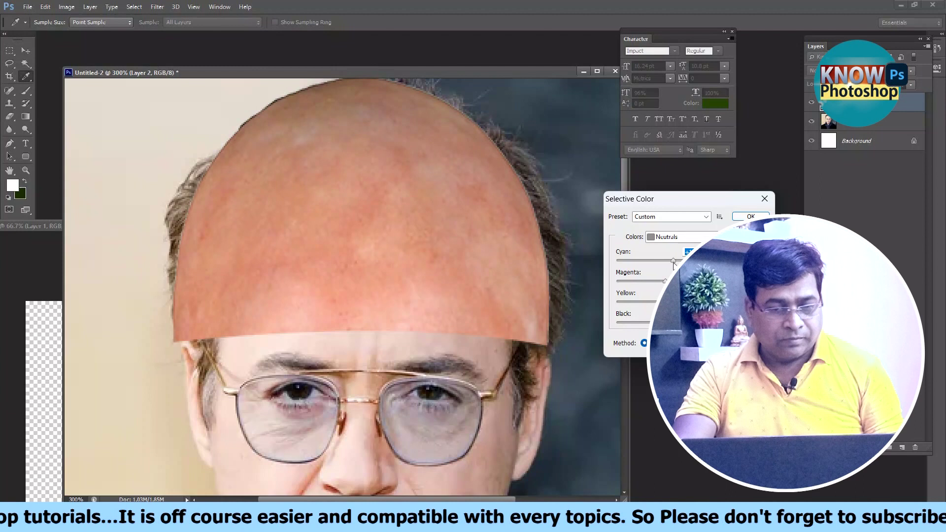
# Lower magenta in the Blacks and apply the Selective Color adjustment
pyautogui.click(673, 239)
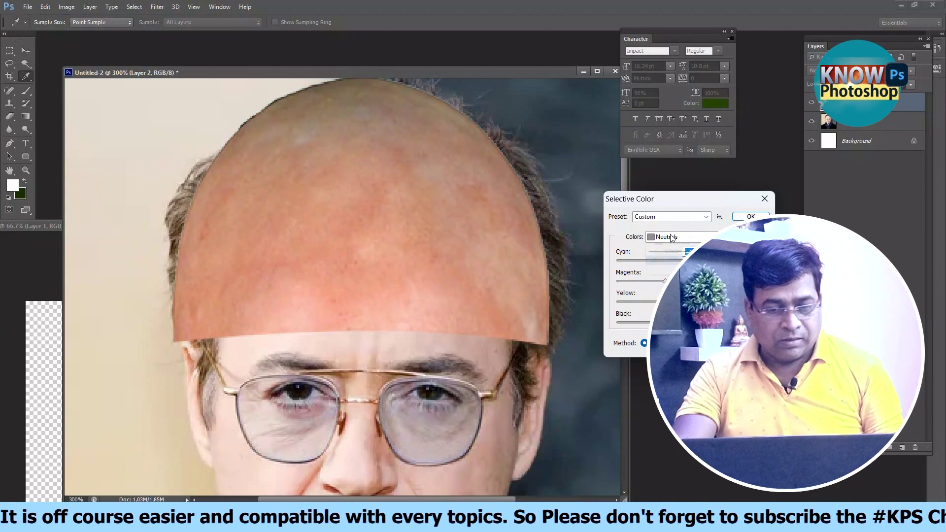
pyautogui.click(662, 322)
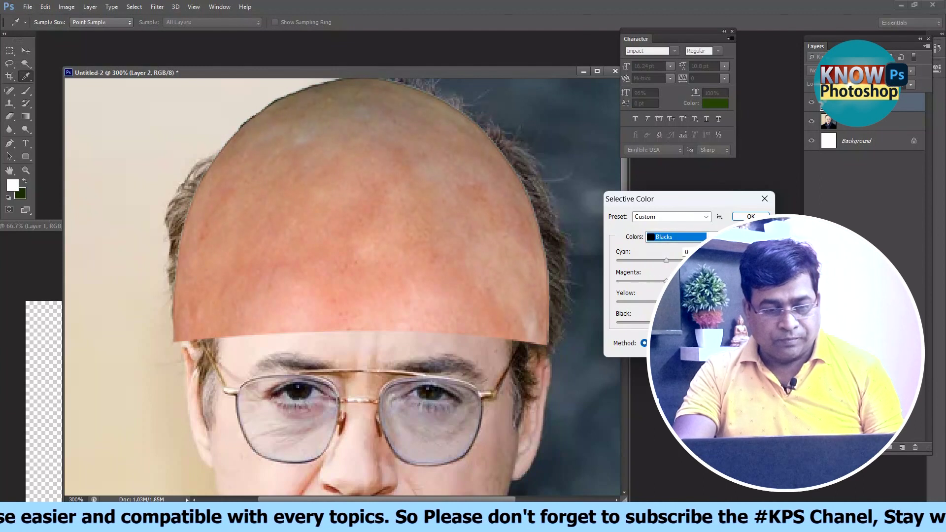
pyautogui.click(651, 301)
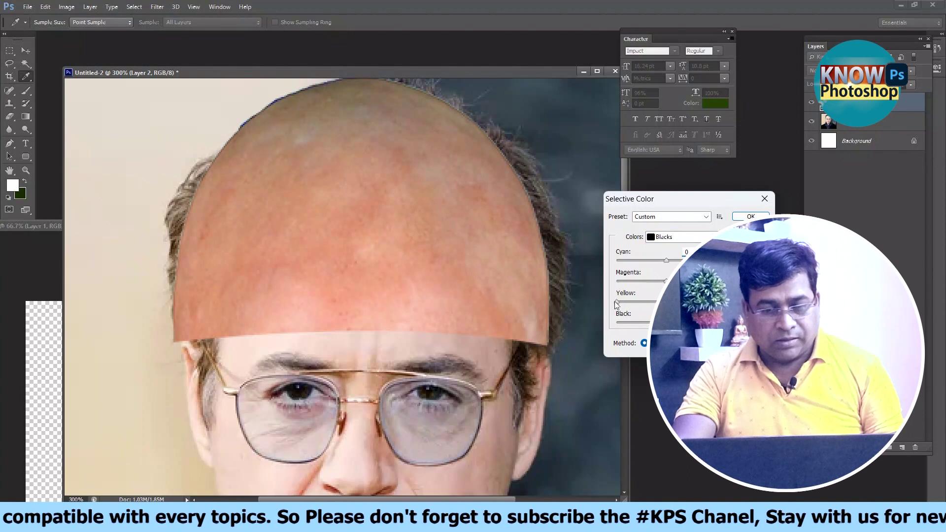
pyautogui.moveTo(665, 281)
pyautogui.mouseDown()
pyautogui.moveTo(631, 281)
pyautogui.moveTo(633, 261)
pyautogui.mouseUp()
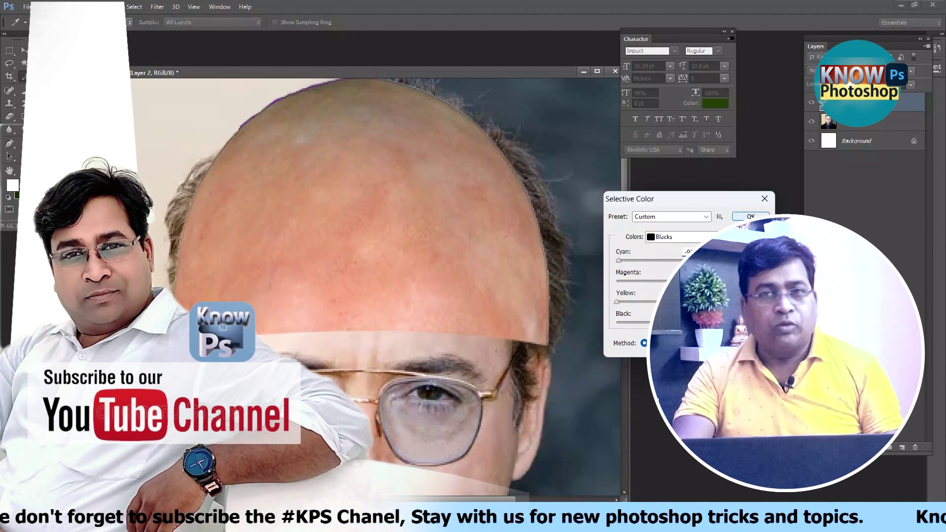
pyautogui.press('Return')
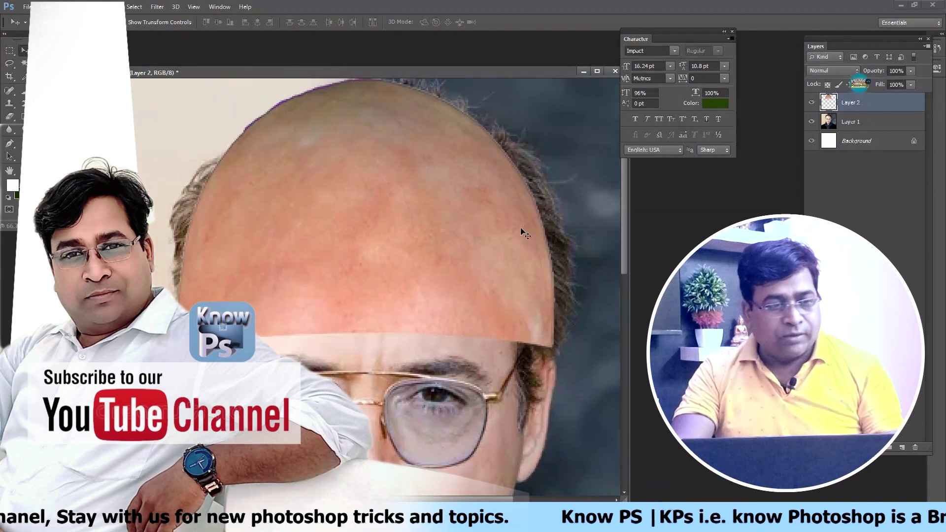
# Back up Layer 2 as a hidden copy, then erase the scalp dome's protruding lower-right corner
pyautogui.click(10, 117)
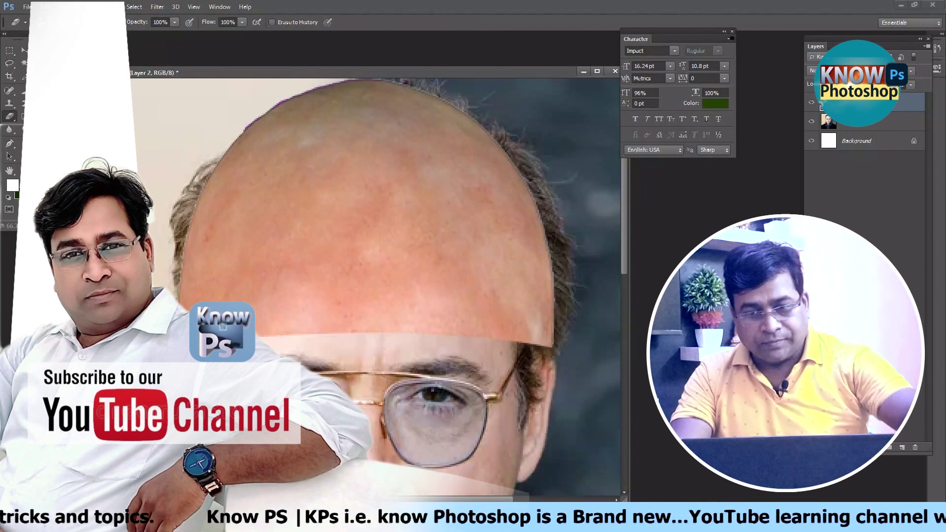
pyautogui.hotkey('ctrl', 'j')
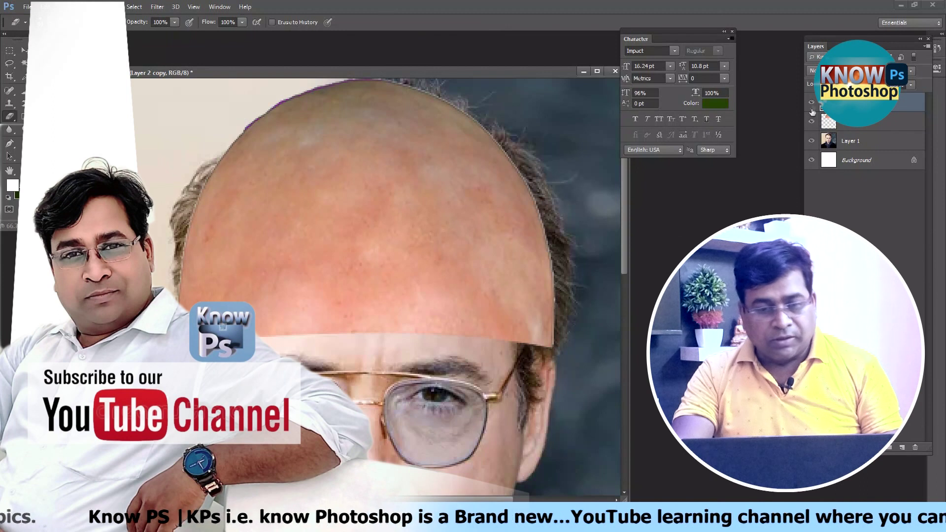
pyautogui.click(811, 104)
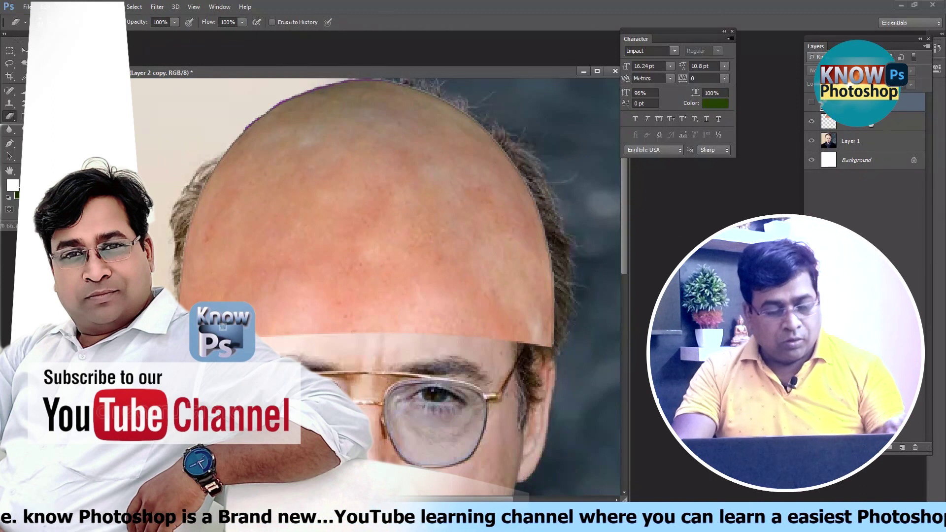
pyautogui.hotkey('alt', '[')
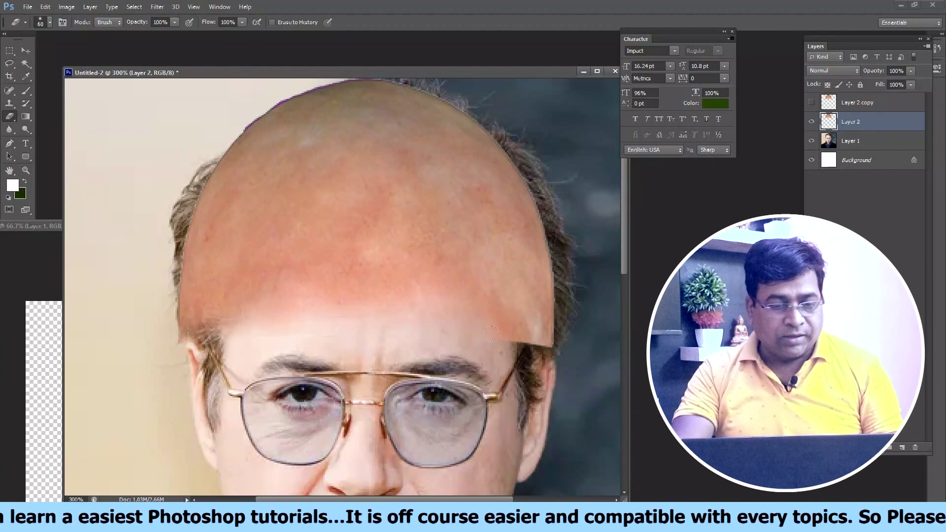
pyautogui.moveTo(491, 334); pyautogui.dragTo(474, 334)
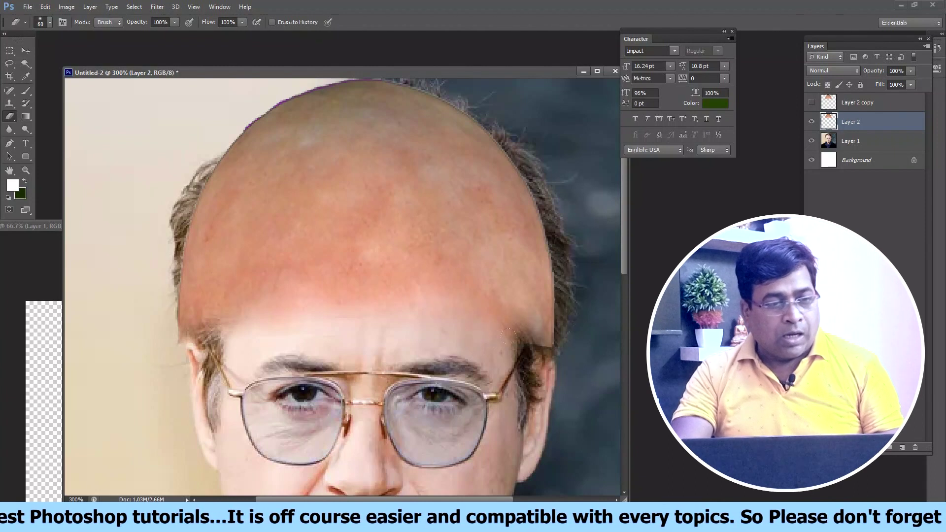
pyautogui.click(26, 50)
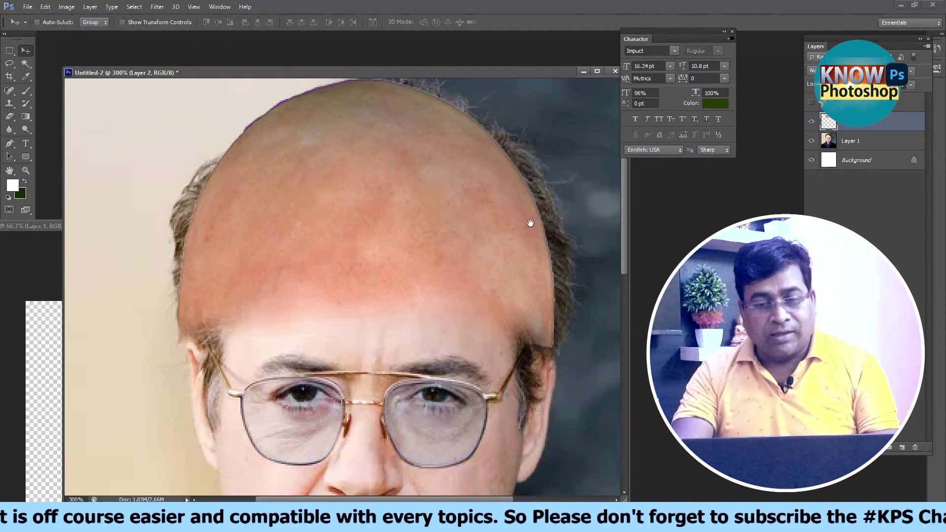
# On Layer 1, clone background over the head's right edge and top-right grey hair with a 90 brush
pyautogui.hscroll(3, 530, 223)
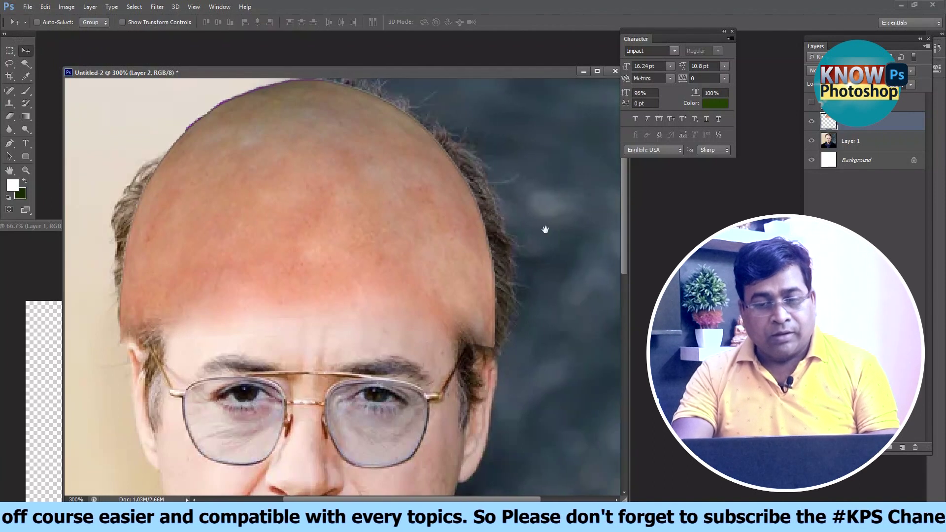
pyautogui.click(866, 142)
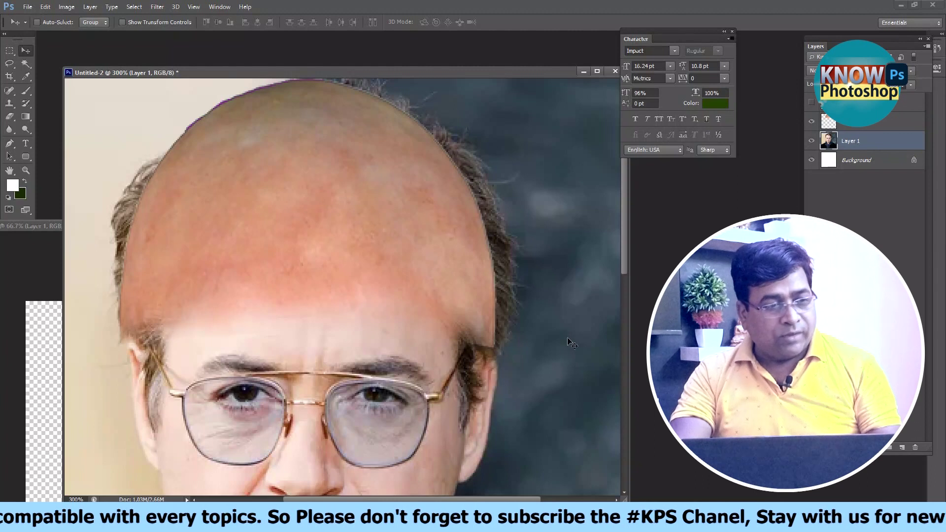
pyautogui.click(10, 105)
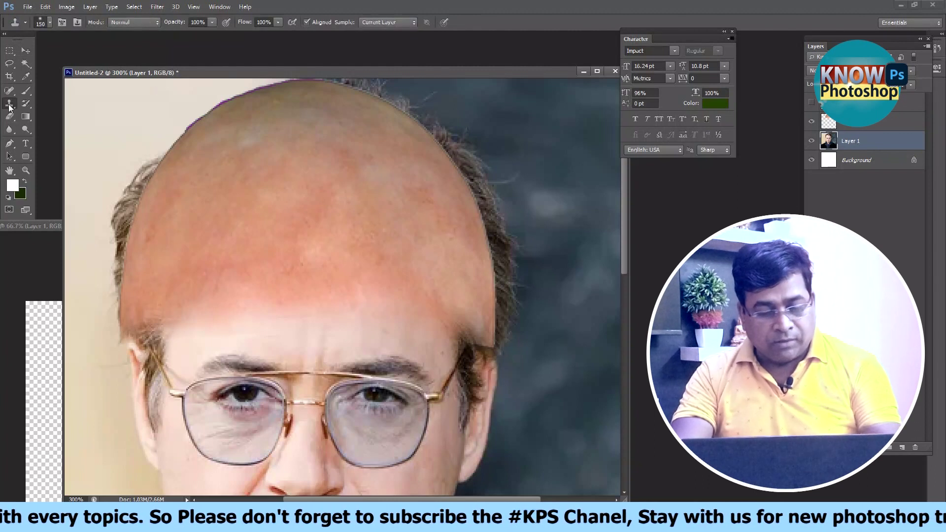
pyautogui.press('[')
pyautogui.press('[')
pyautogui.press('[')
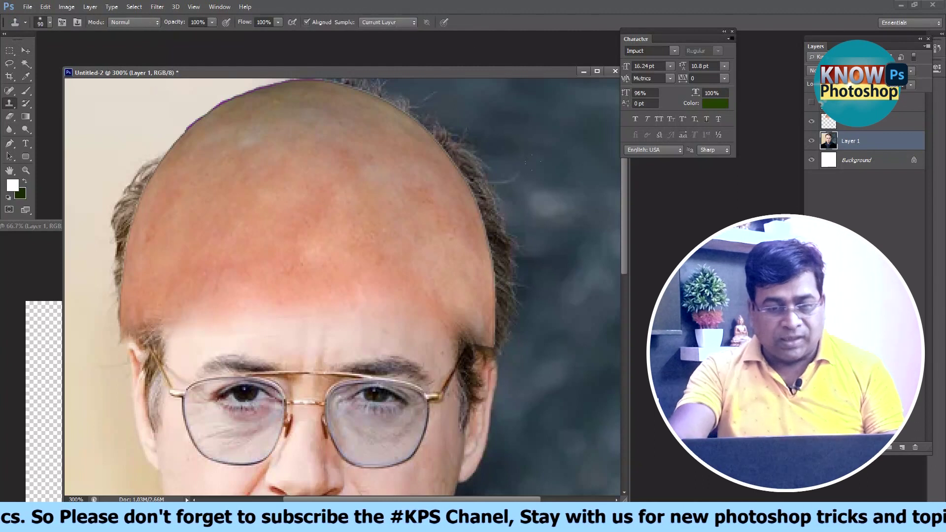
pyautogui.hotkey('ctrl', '-')
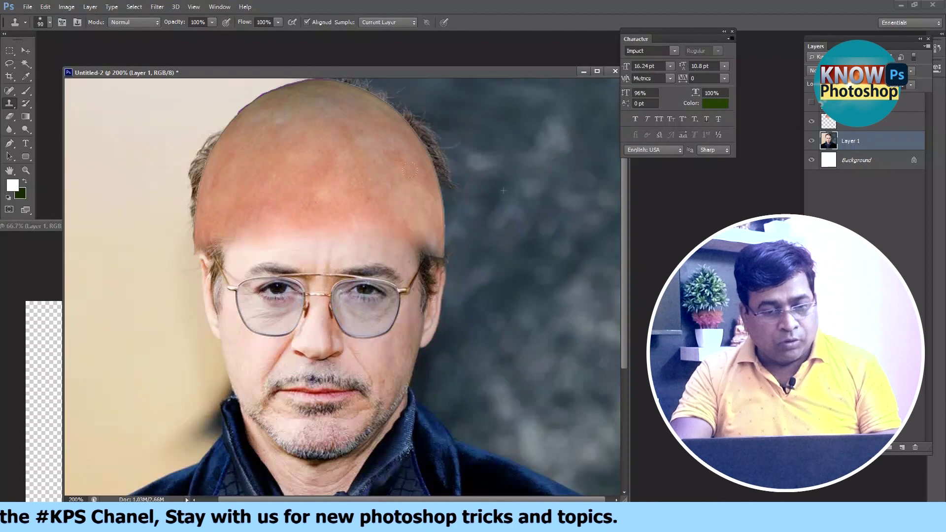
pyautogui.moveTo(436, 157); pyautogui.dragTo(427, 205)
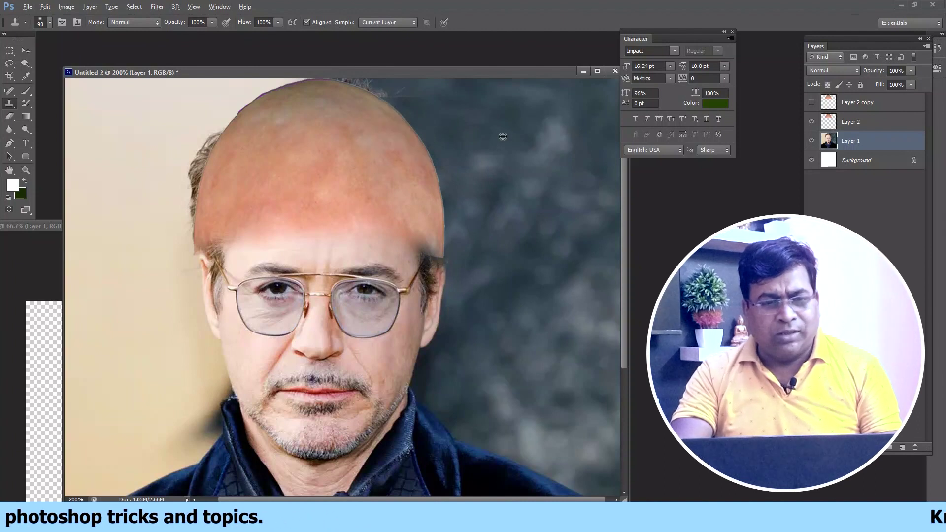
pyautogui.moveTo(389, 86); pyautogui.dragTo(371, 113)
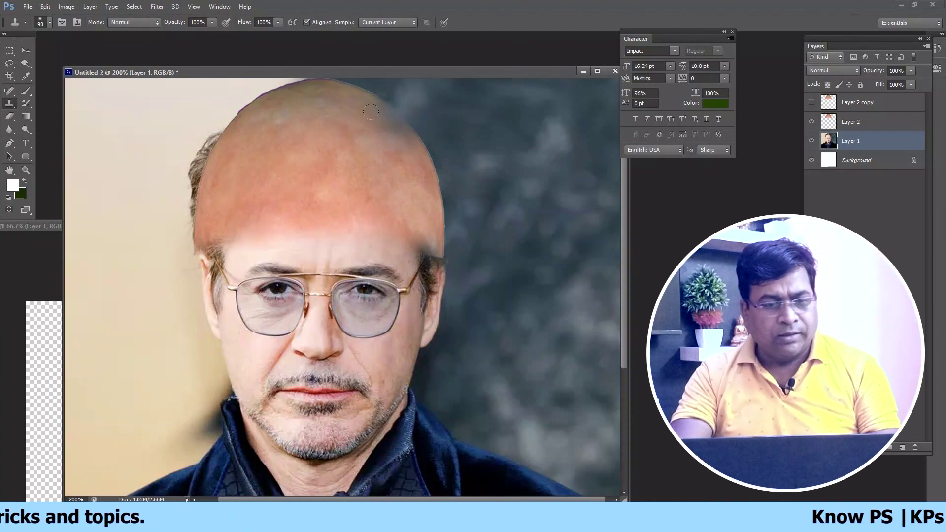
# Clone texture along the scalp's left edge to cover the protruding dark hair
pyautogui.hscroll(-2, 515, 157)
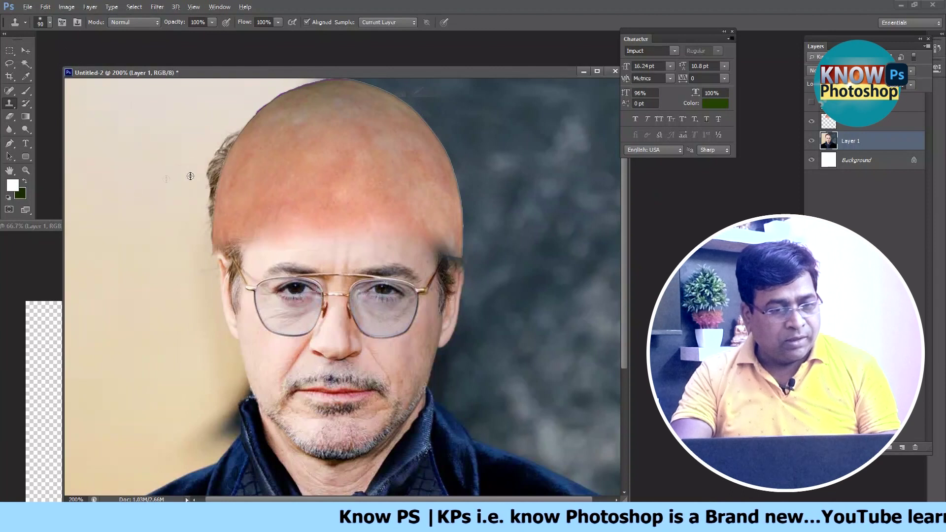
pyautogui.keyDown('alt'); pyautogui.click(149, 178); pyautogui.keyUp('alt')
pyautogui.moveTo(190, 152); pyautogui.dragTo(215, 209)
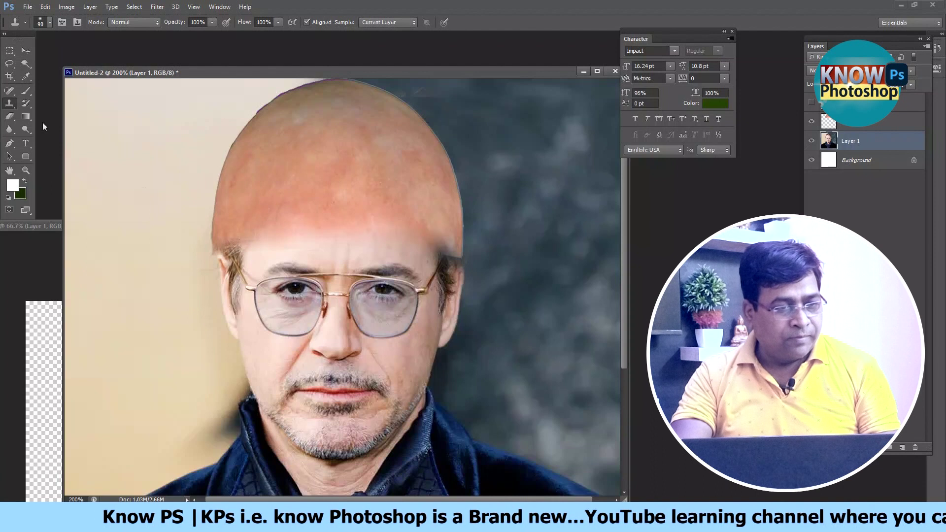
# Zoom in, make the scalp Layer 2 active, and put it into Warp transform mode
pyautogui.press('v')
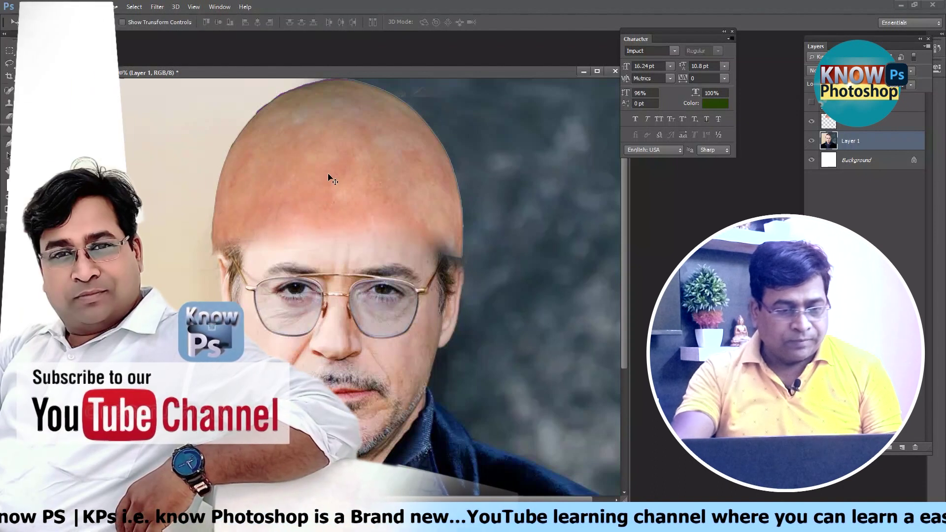
pyautogui.hotkey('ctrl', '+')
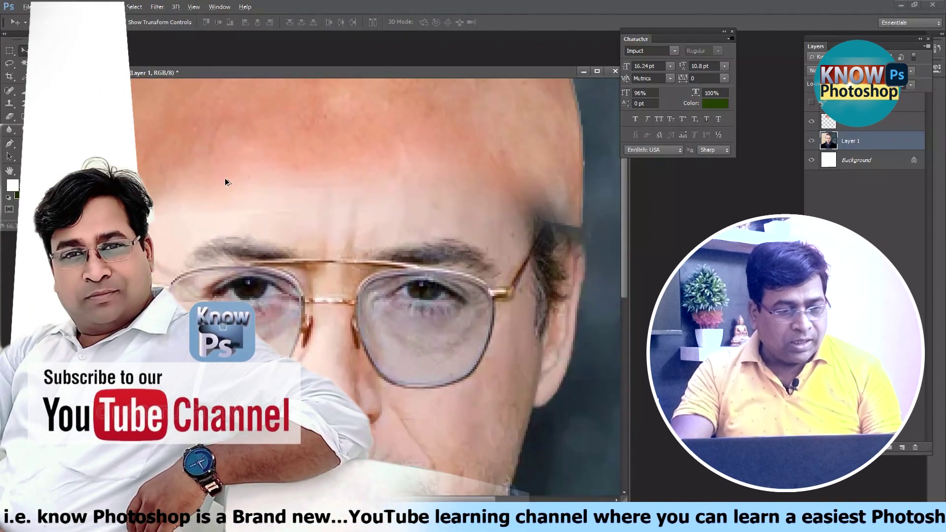
pyautogui.hscroll(-5, 221, 221)
pyautogui.scroll(2, 220, 222)
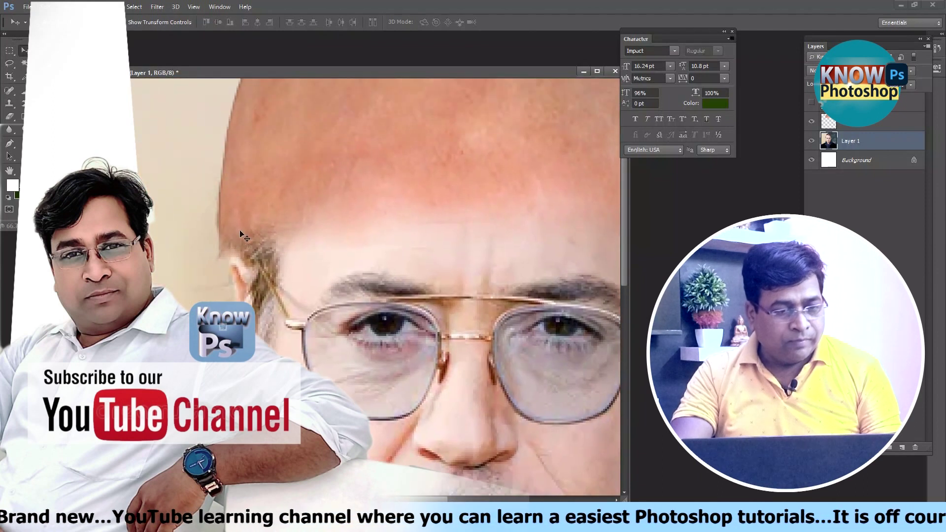
pyautogui.rightClick(264, 194)
pyautogui.click(318, 194)
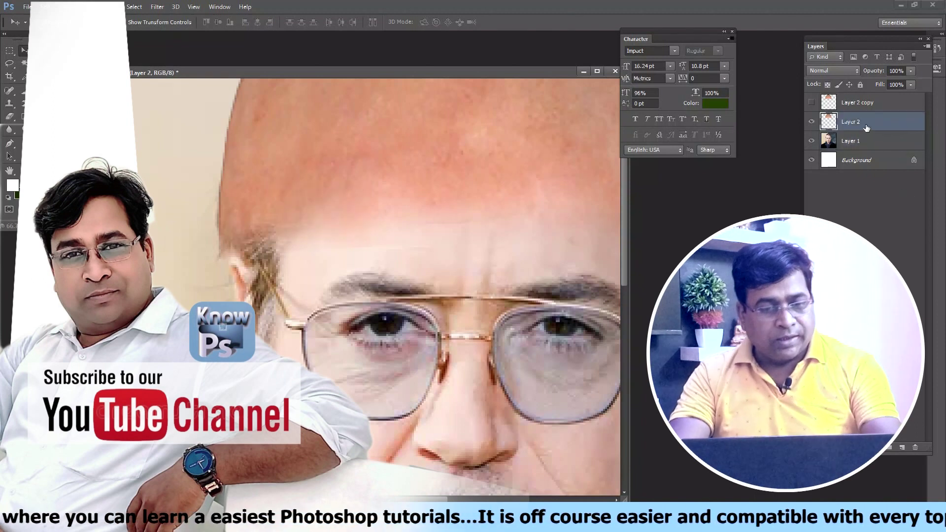
pyautogui.hotkey('ctrl', 't')
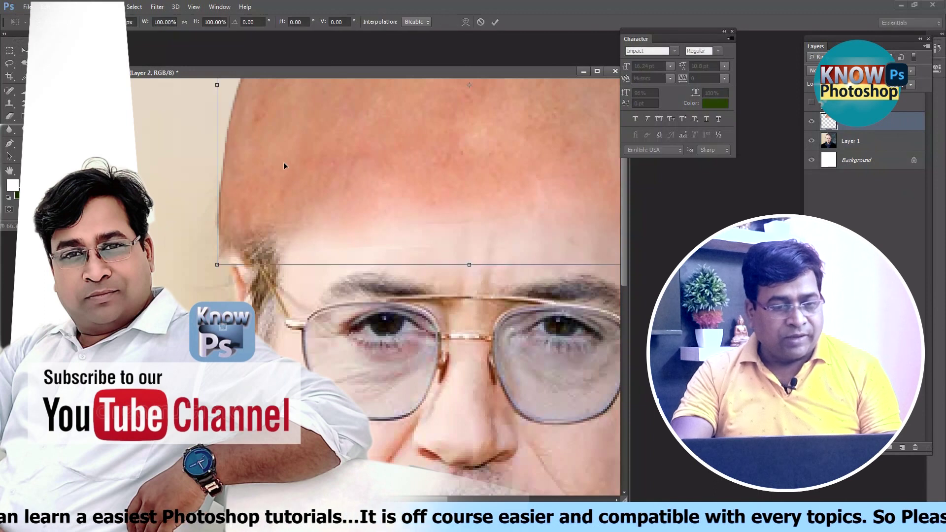
pyautogui.rightClick(284, 165)
pyautogui.click(326, 255)
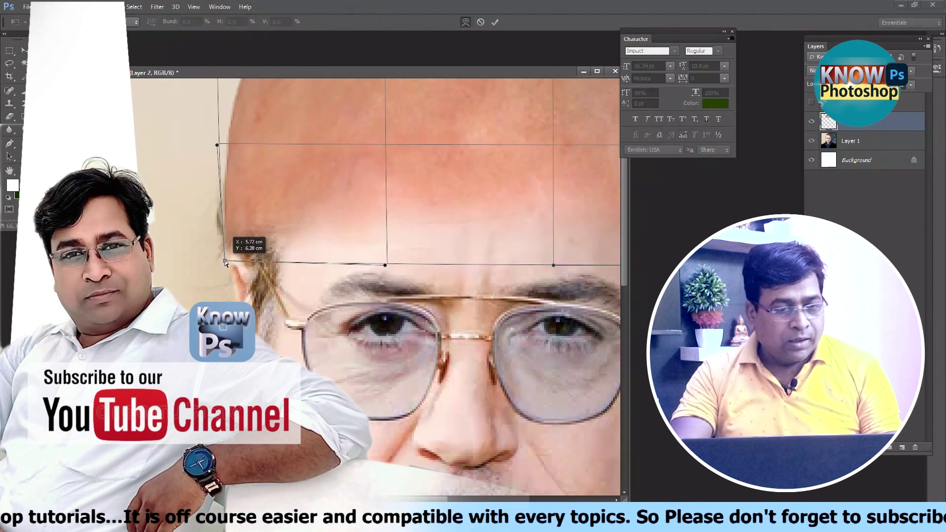
# Warp the scalp's left edge and lower corners to hug the head sides, and commit
pyautogui.moveTo(217, 266); pyautogui.dragTo(228, 263)
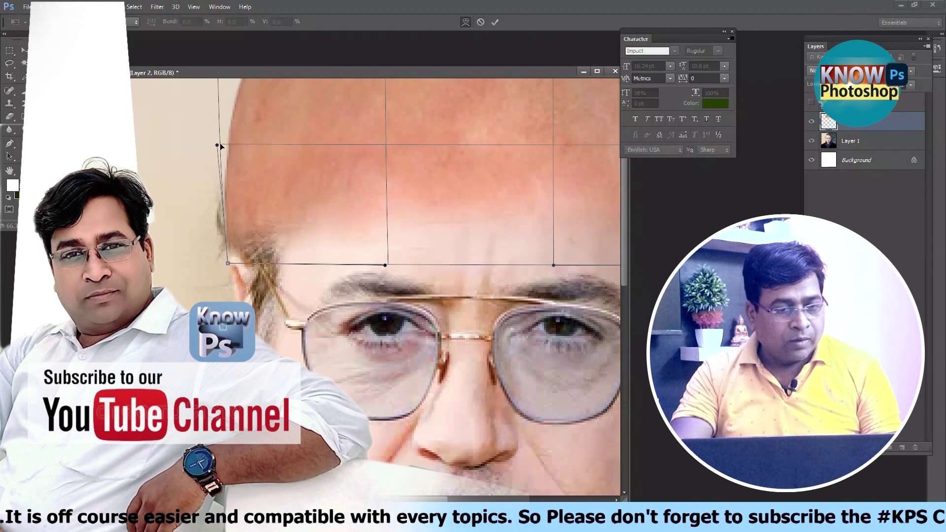
pyautogui.moveTo(215, 144); pyautogui.dragTo(198, 154)
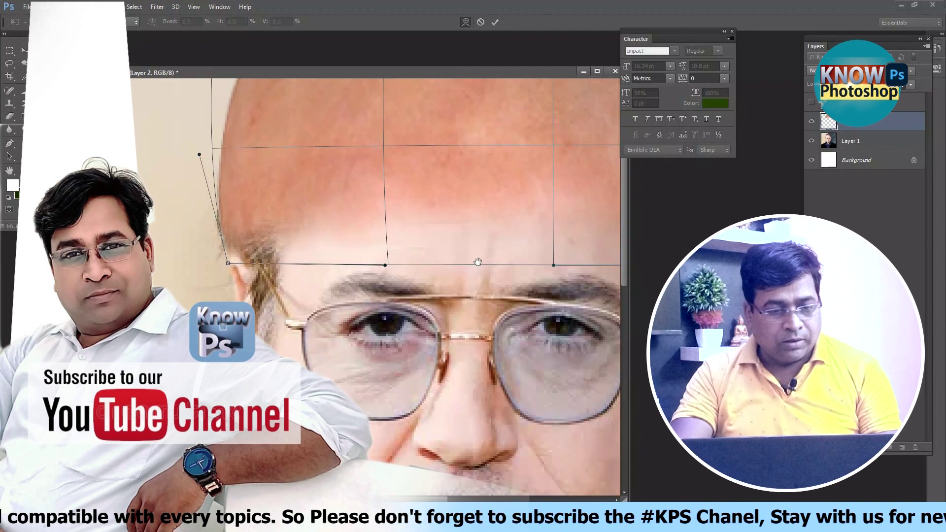
pyautogui.moveTo(477, 262); pyautogui.dragTo(334, 301)
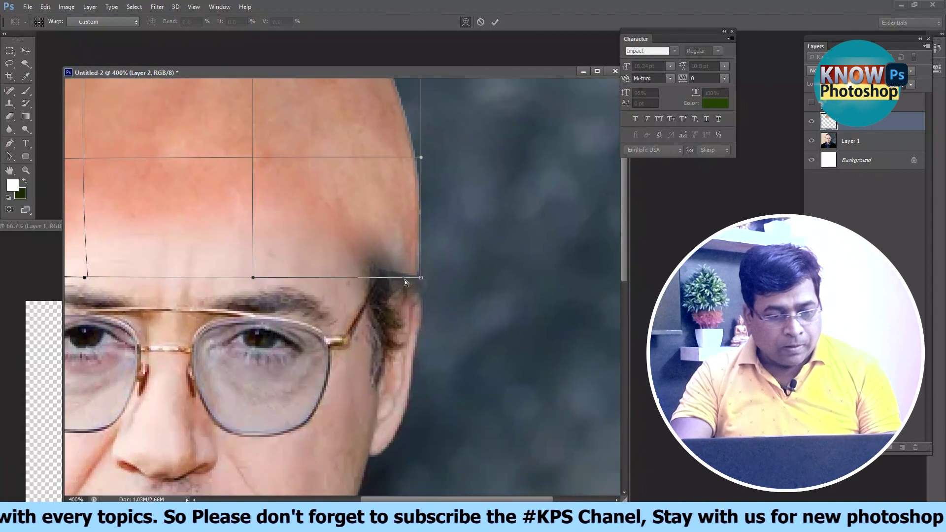
pyautogui.moveTo(422, 278); pyautogui.dragTo(392, 279)
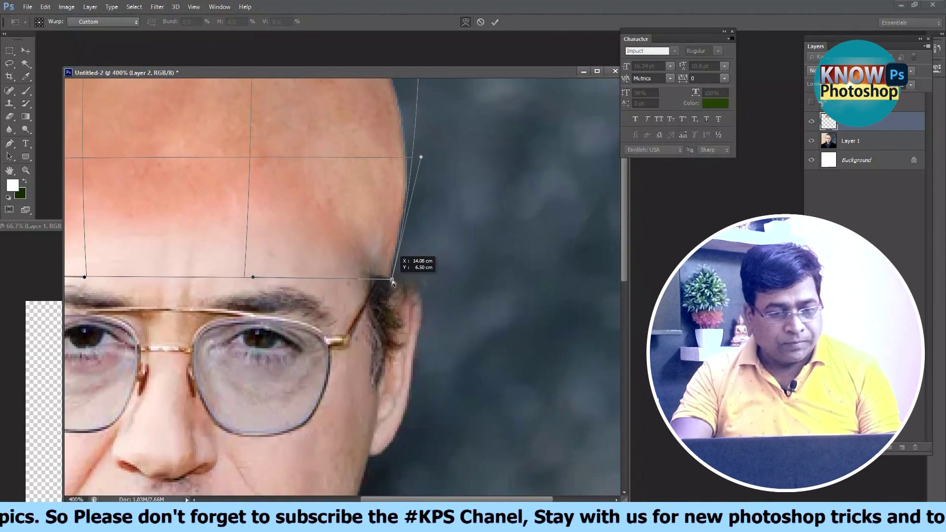
pyautogui.doubleClick(283, 202)
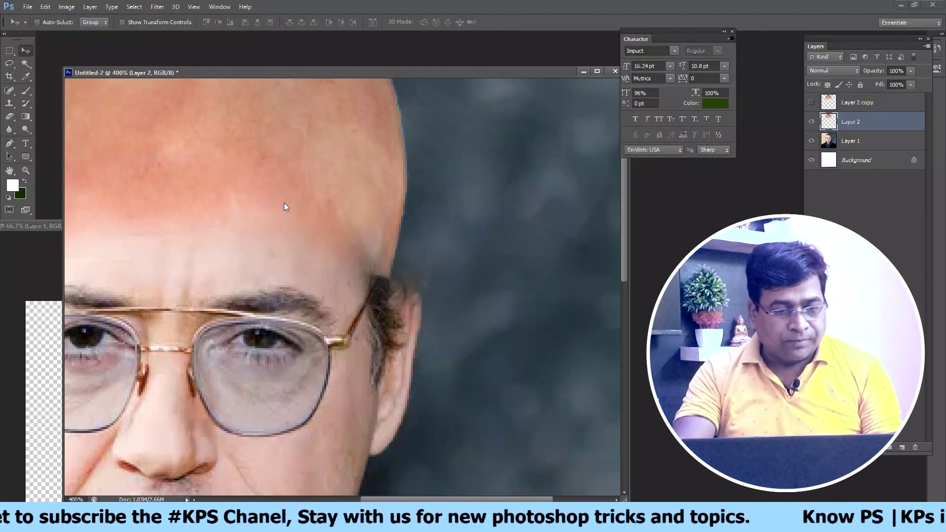
pyautogui.moveTo(359, 207)
pyautogui.mouseDown()
pyautogui.moveTo(576, 286)
pyautogui.moveTo(386, 175)
pyautogui.mouseUp()
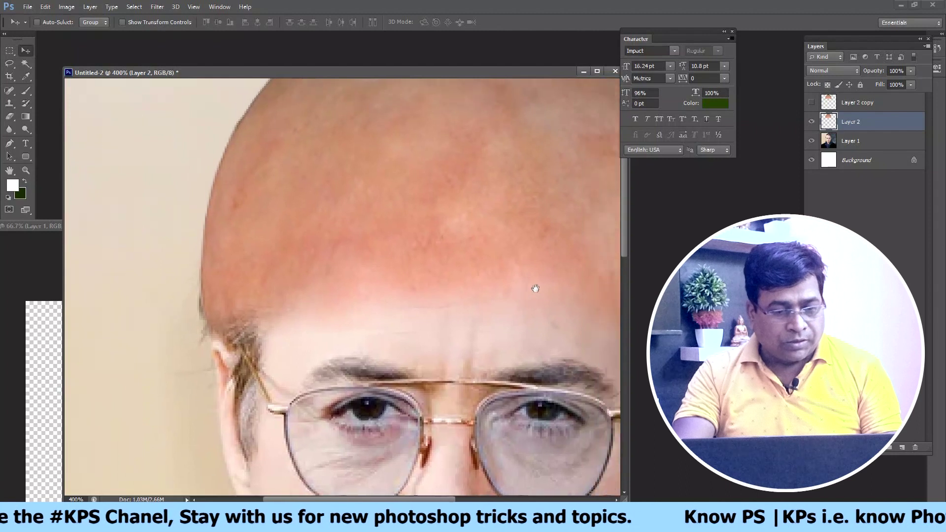
pyautogui.scroll(-2, 389, 187)
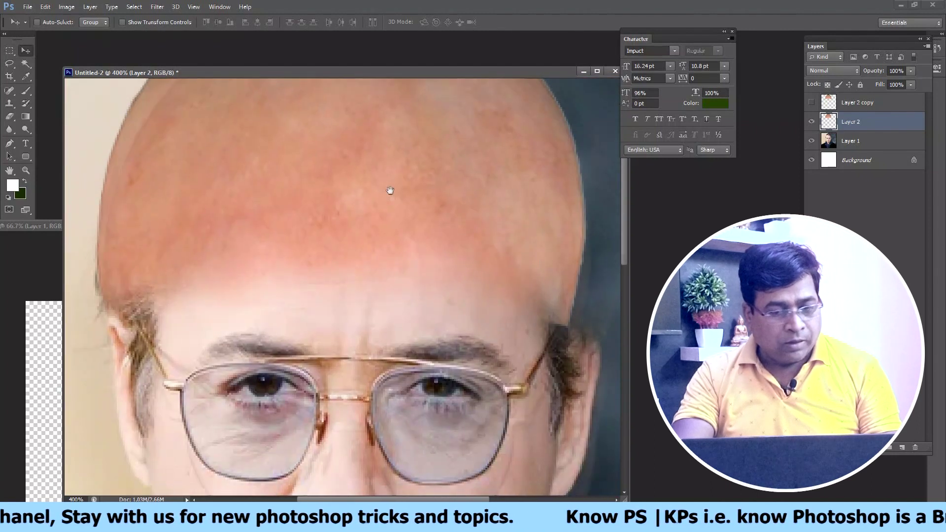
pyautogui.scroll(-3, 398, 222)
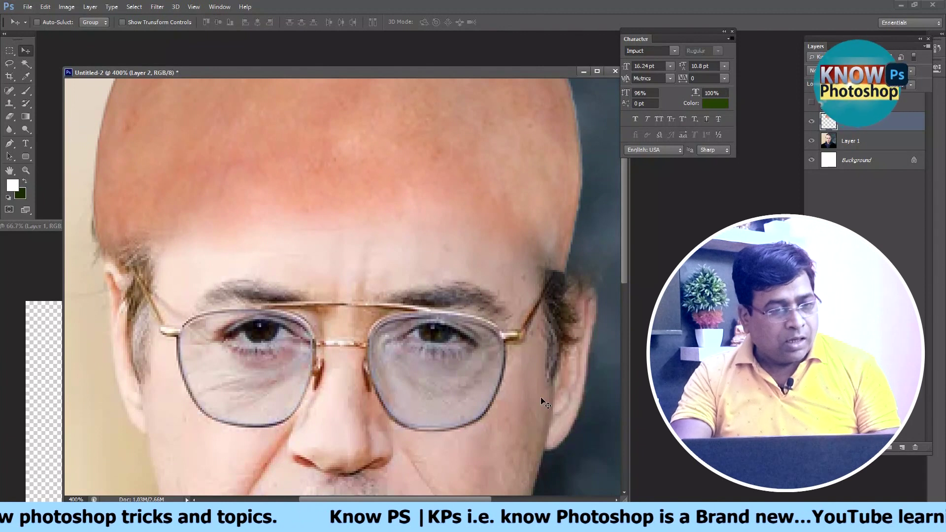
pyautogui.press('s')
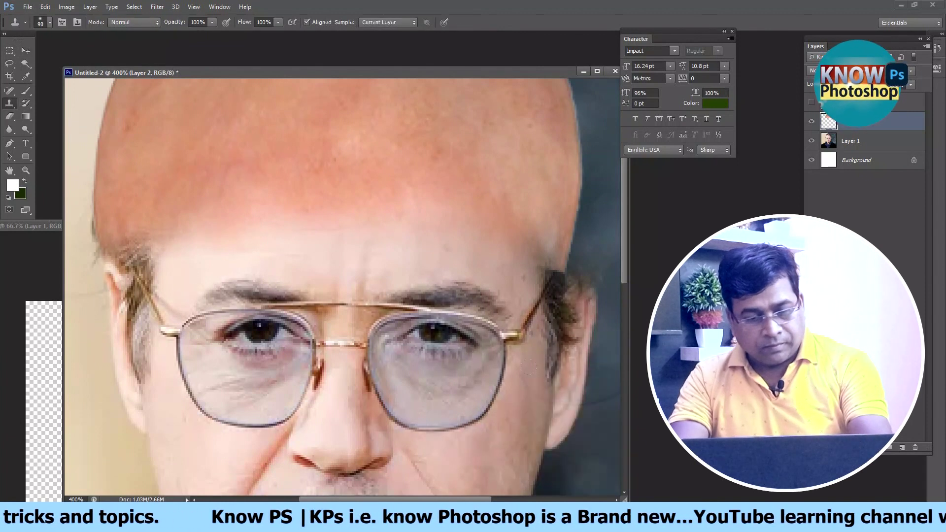
pyautogui.press('[')
pyautogui.press('[')
pyautogui.press('[')
pyautogui.moveTo(581, 389); pyautogui.dragTo(515, 388)
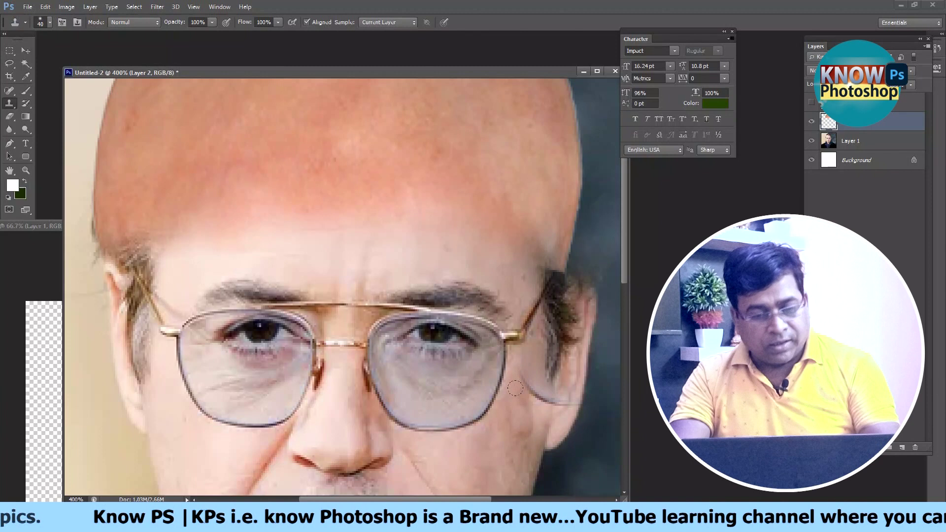
pyautogui.press('[')
pyautogui.press('[')
pyautogui.press('[')
pyautogui.keyDown('alt'); pyautogui.click(539, 375); pyautogui.keyUp('alt')
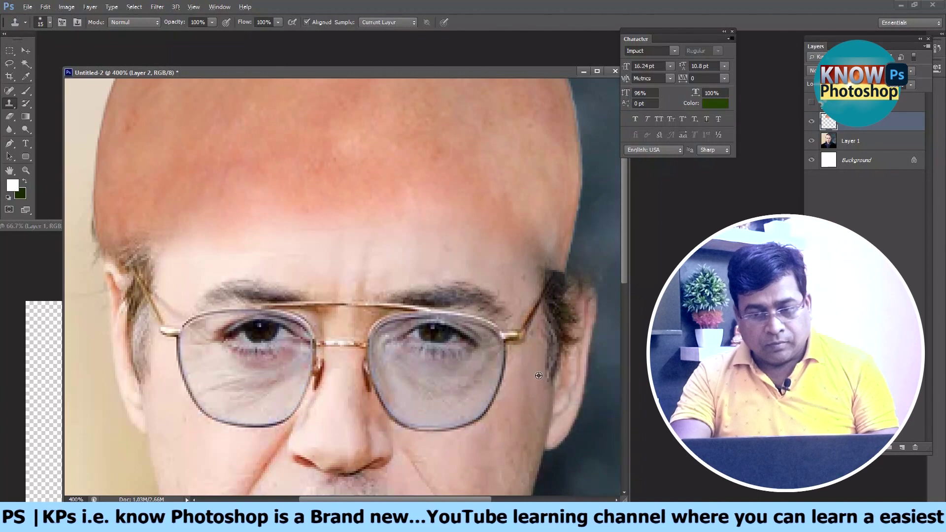
pyautogui.click(863, 141)
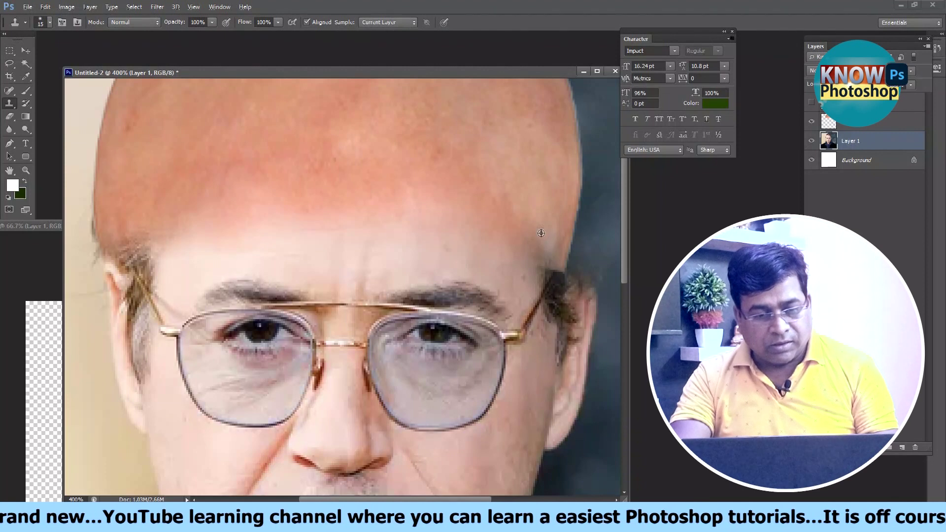
pyautogui.keyDown('alt'); pyautogui.click(523, 267); pyautogui.keyUp('alt')
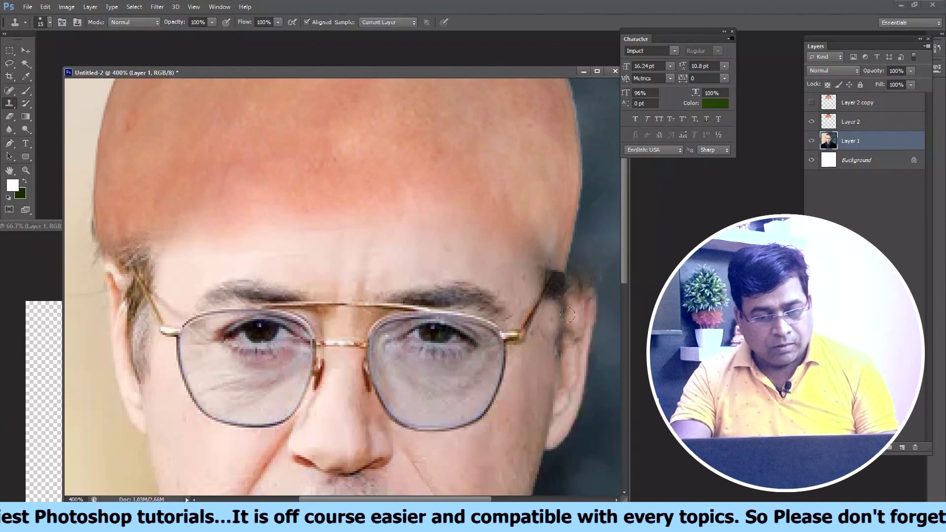
# Clone forehead skin over the hair at the ear edge on Layer 1
pyautogui.hscroll(-3, 201, 280)
pyautogui.hscroll(-3, 433, 280)
pyautogui.hscroll(-1, 383, 408)
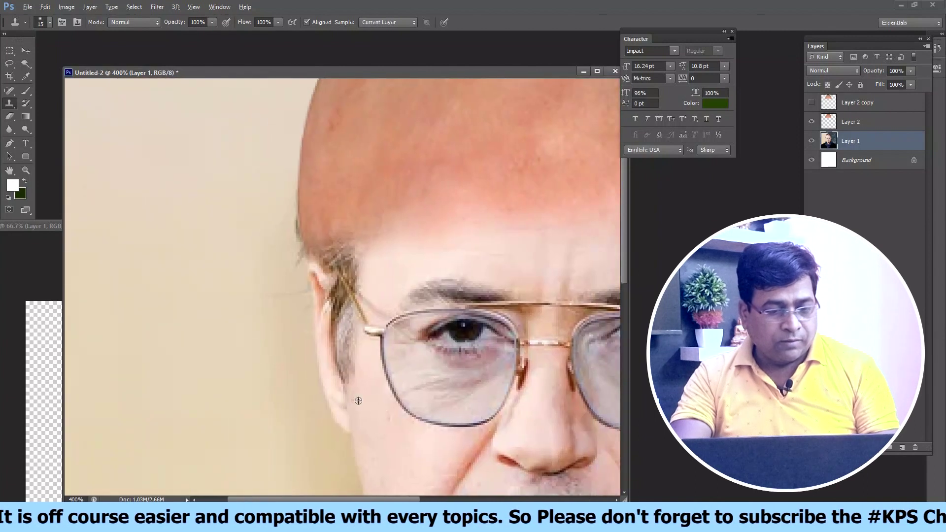
pyautogui.moveTo(348, 370); pyautogui.dragTo(341, 323)
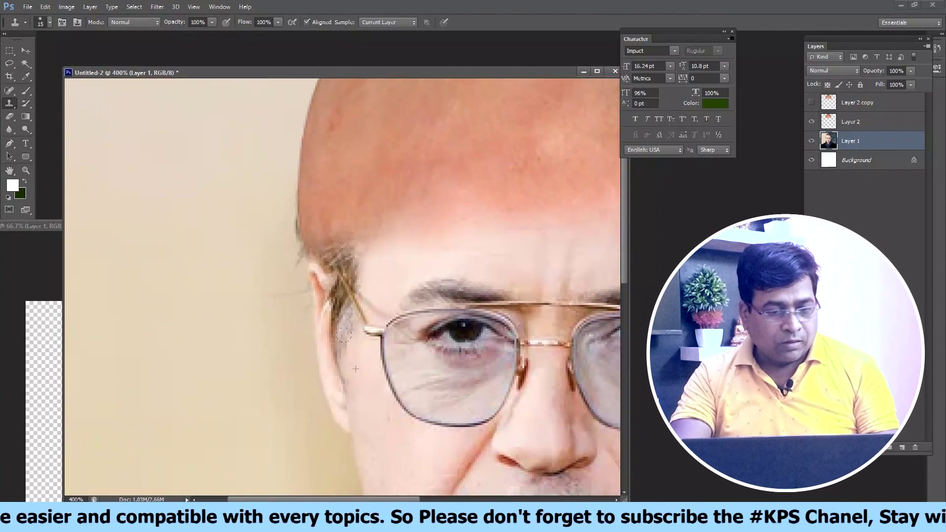
pyautogui.keyDown('alt'); pyautogui.click(371, 269); pyautogui.keyUp('alt')
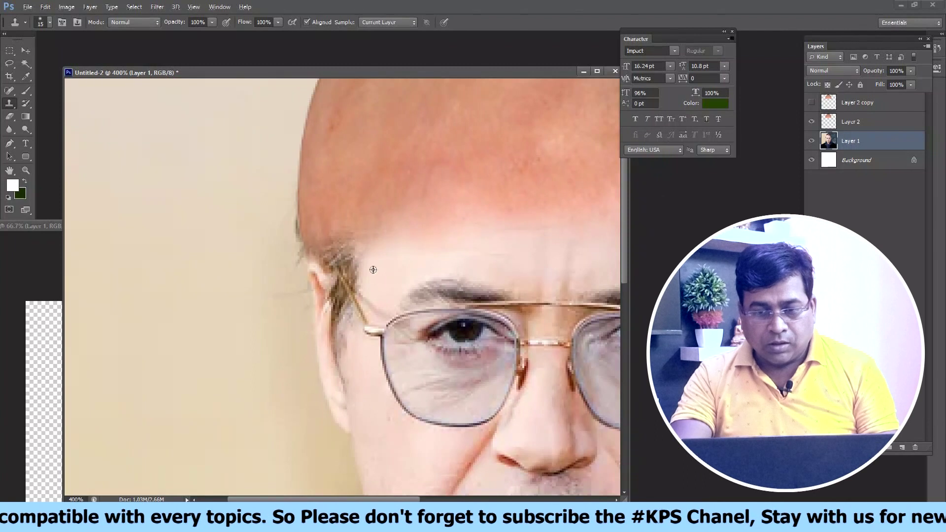
# With the bald scalp hidden, clone over the dark hair strands beside the temple
pyautogui.click(811, 121)
pyautogui.moveTo(358, 289); pyautogui.dragTo(377, 234)
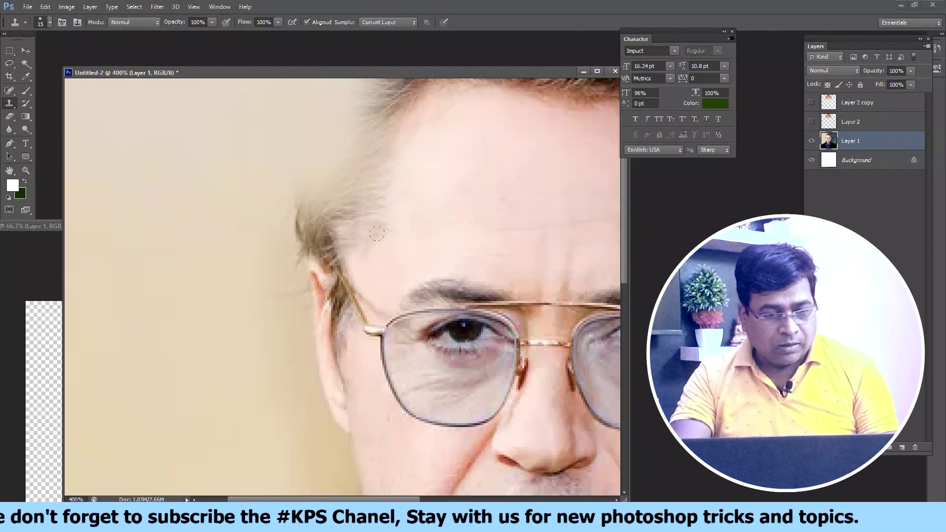
pyautogui.moveTo(379, 235); pyautogui.dragTo(349, 204)
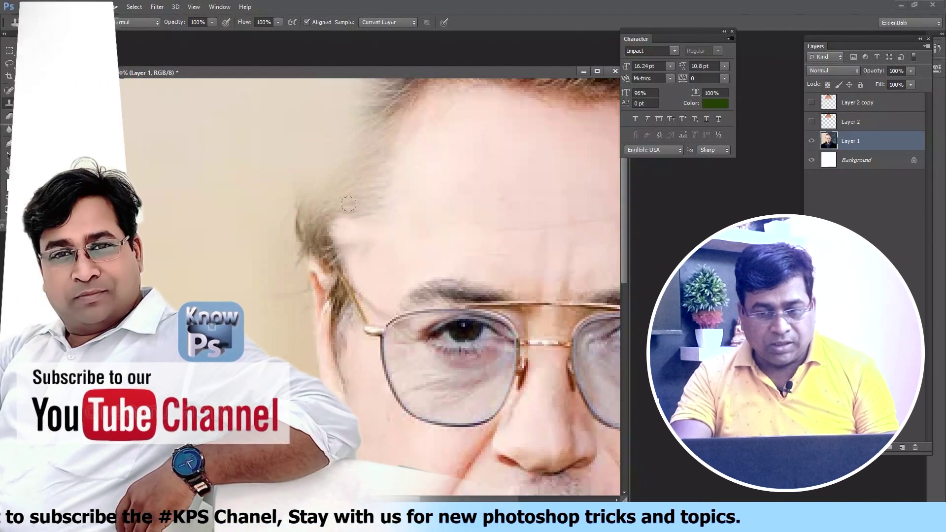
pyautogui.click(811, 122)
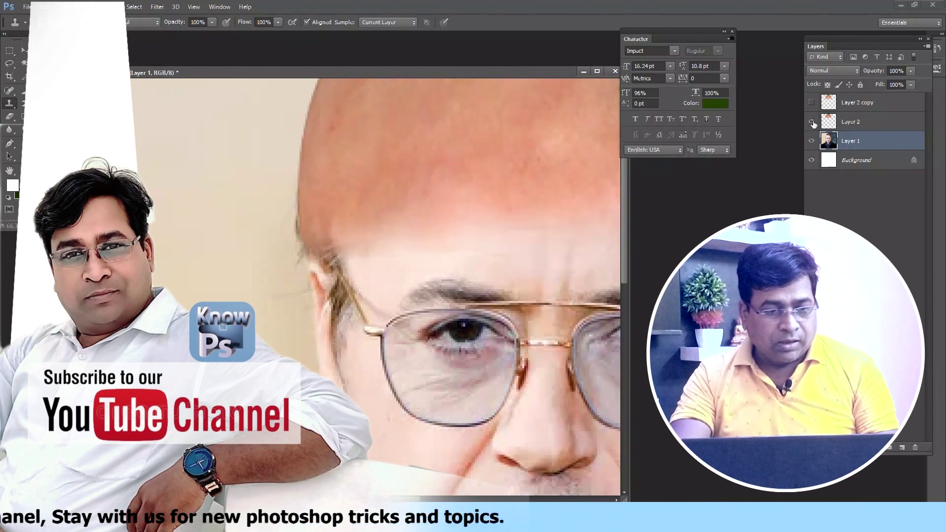
pyautogui.click(812, 122)
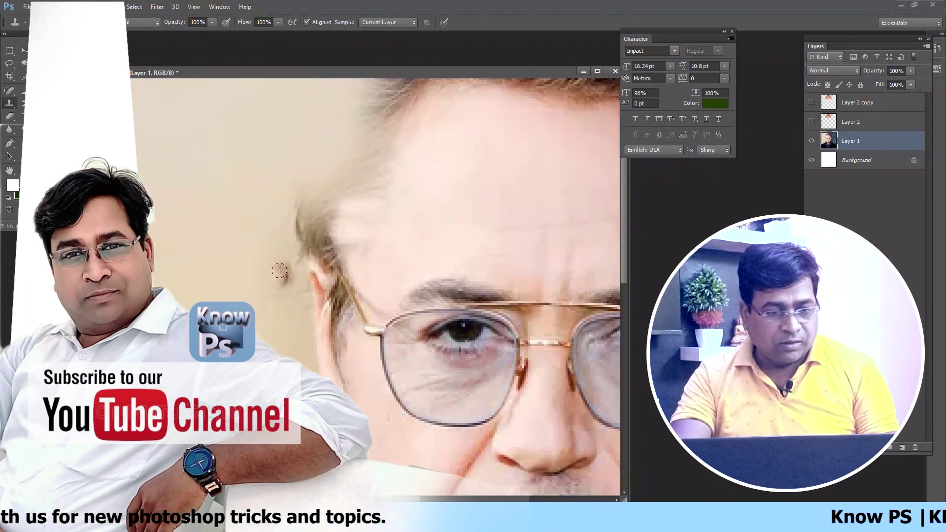
# Clone over the remaining upper and lower temple strands, leaving the scalp layer hidden
pyautogui.moveTo(310, 229); pyautogui.dragTo(304, 199)
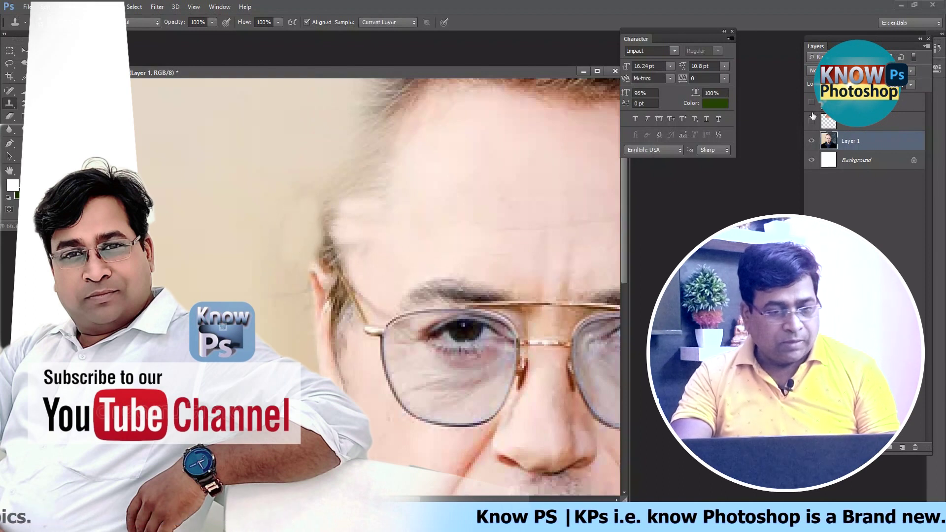
pyautogui.click(812, 122)
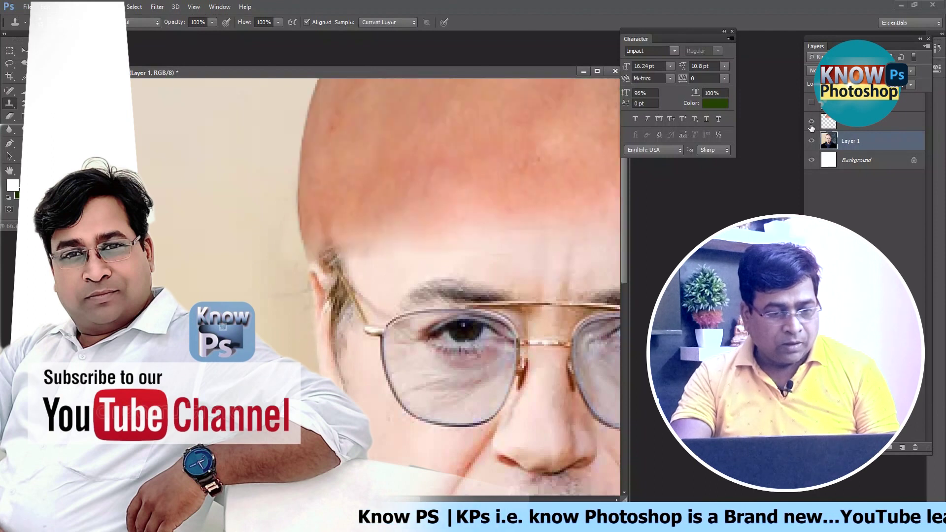
pyautogui.click(811, 123)
pyautogui.moveTo(297, 259)
pyautogui.mouseDown()
pyautogui.moveTo(329, 241)
pyautogui.moveTo(342, 262)
pyautogui.moveTo(329, 174)
pyautogui.mouseUp()
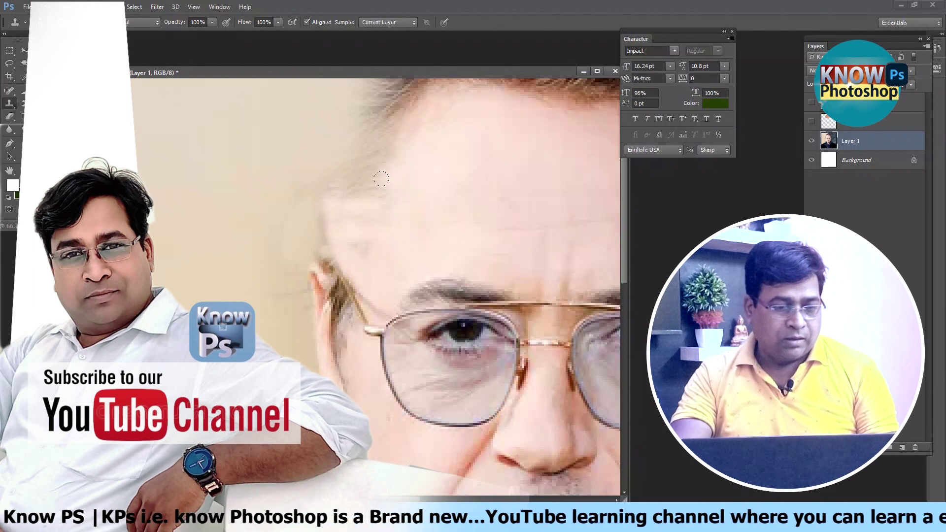
pyautogui.moveTo(340, 337)
pyautogui.mouseDown()
pyautogui.moveTo(342, 360)
pyautogui.moveTo(340, 299)
pyautogui.moveTo(348, 354)
pyautogui.mouseUp()
pyautogui.moveTo(346, 320); pyautogui.dragTo(331, 293)
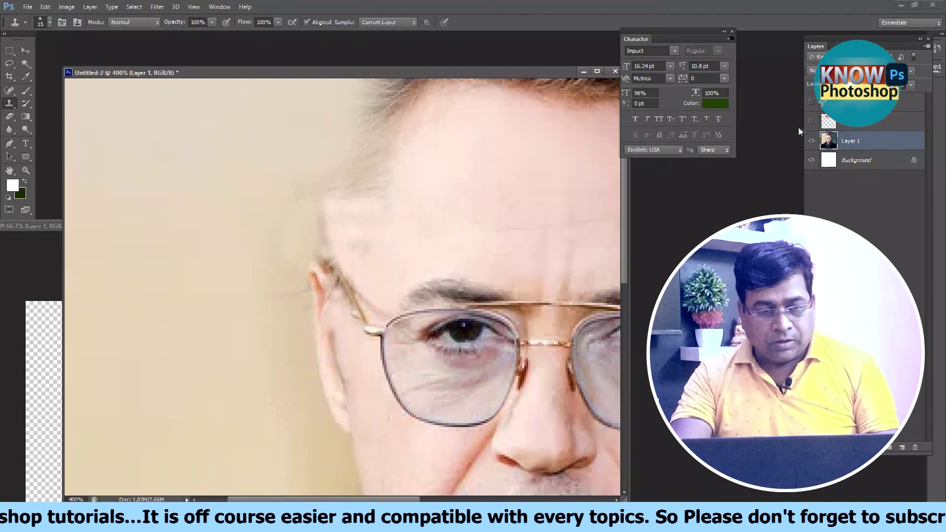
# Show the bald scalp layer, fit the image, and make Layer 2 active with the Move tool
pyautogui.click(811, 123)
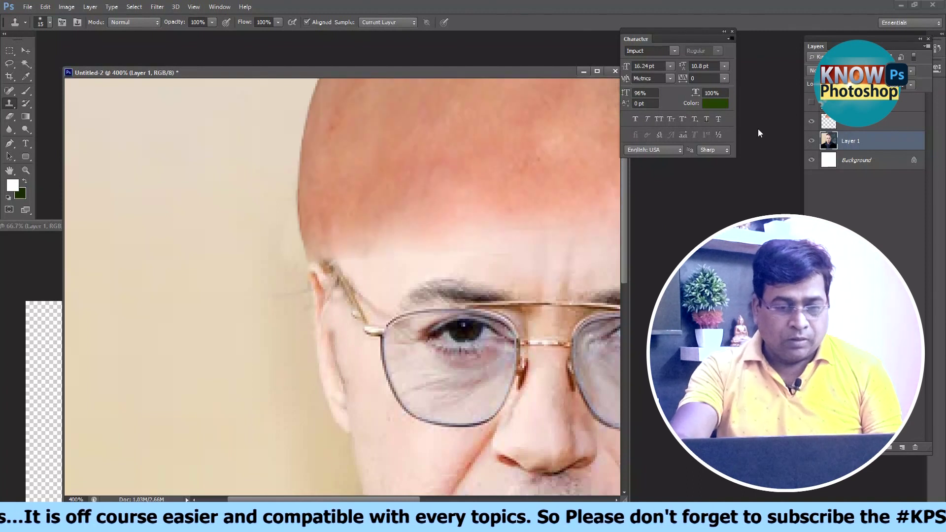
pyautogui.hotkey('ctrl', '1')
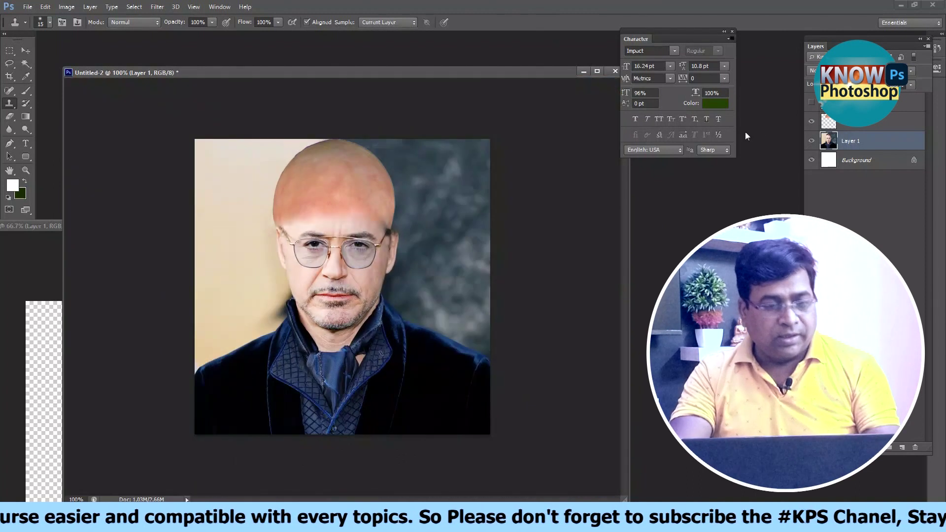
pyautogui.press('v')
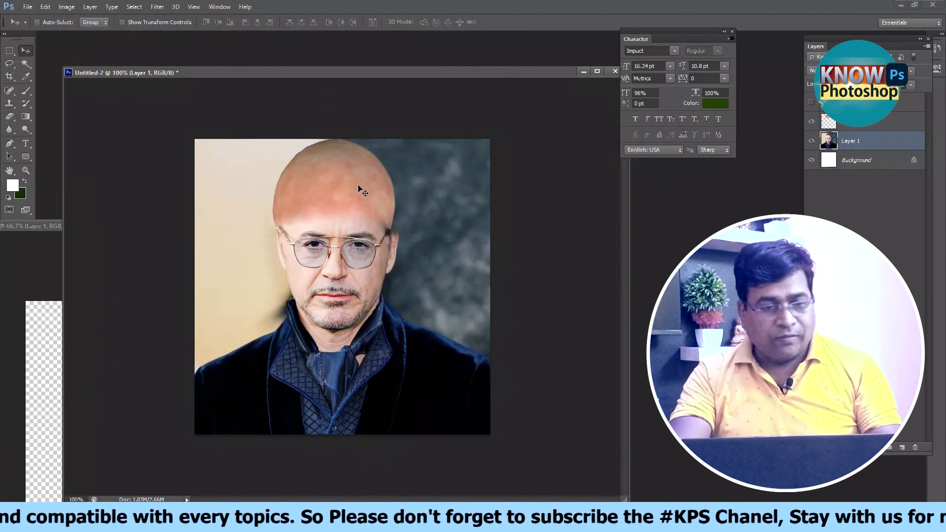
pyautogui.rightClick(336, 168)
pyautogui.click(365, 175)
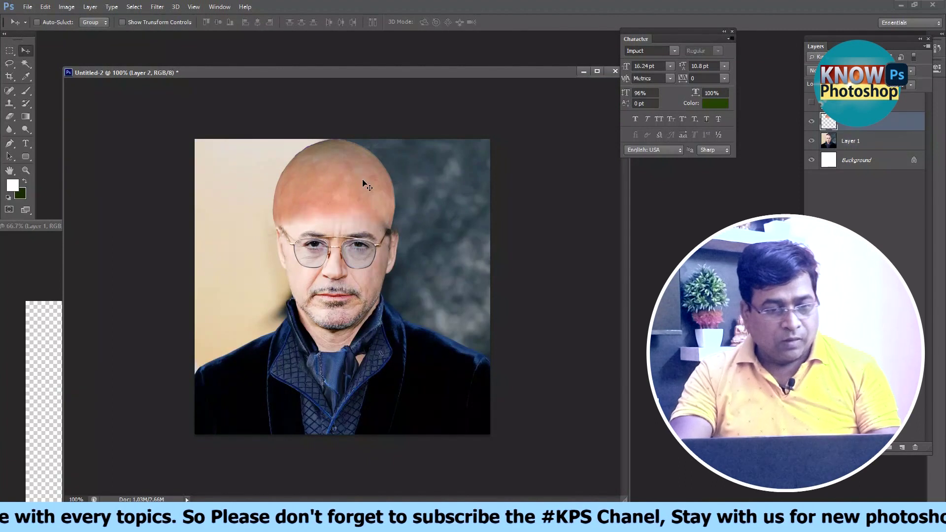
# Shorten the scalp to about 85% height and zoom to 200% on the head
pyautogui.hotkey('ctrl', 't')
pyautogui.moveTo(336, 140); pyautogui.dragTo(337, 156)
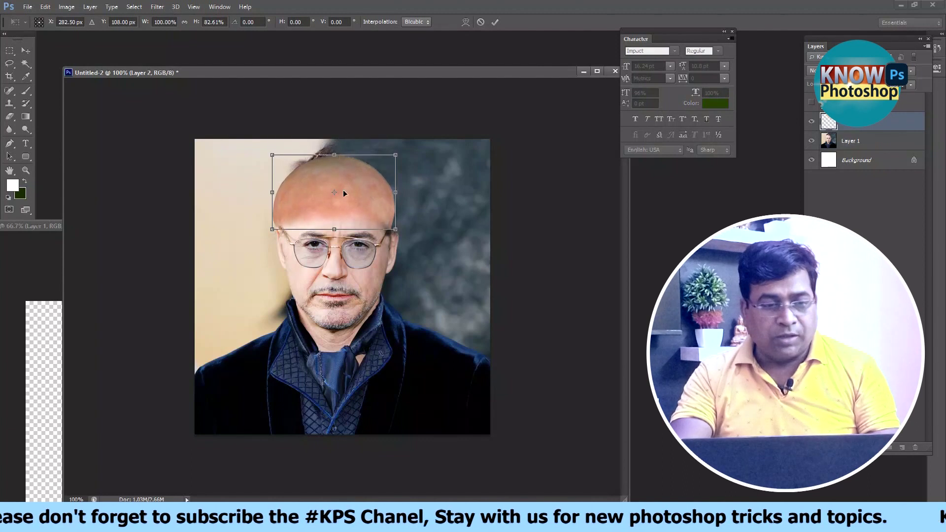
pyautogui.moveTo(334, 155); pyautogui.dragTo(334, 153)
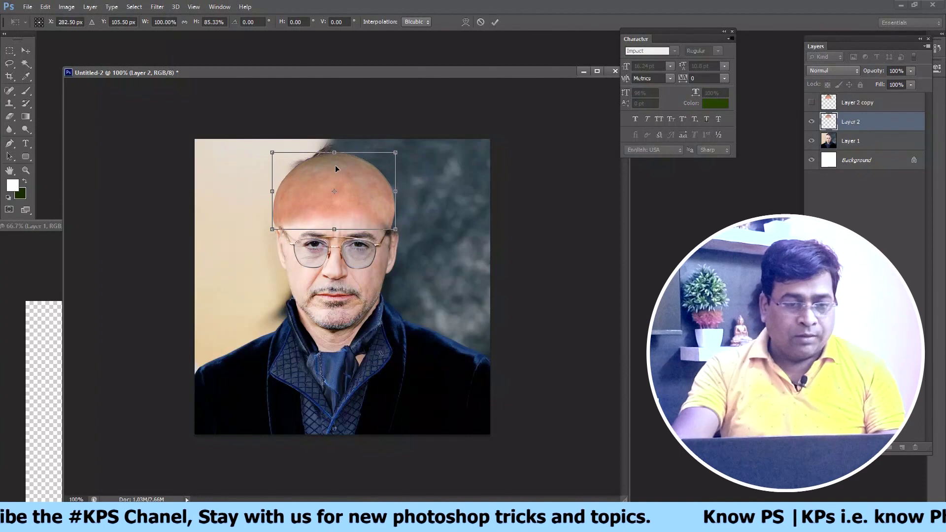
pyautogui.press('Return')
pyautogui.hotkey('ctrl', '+')
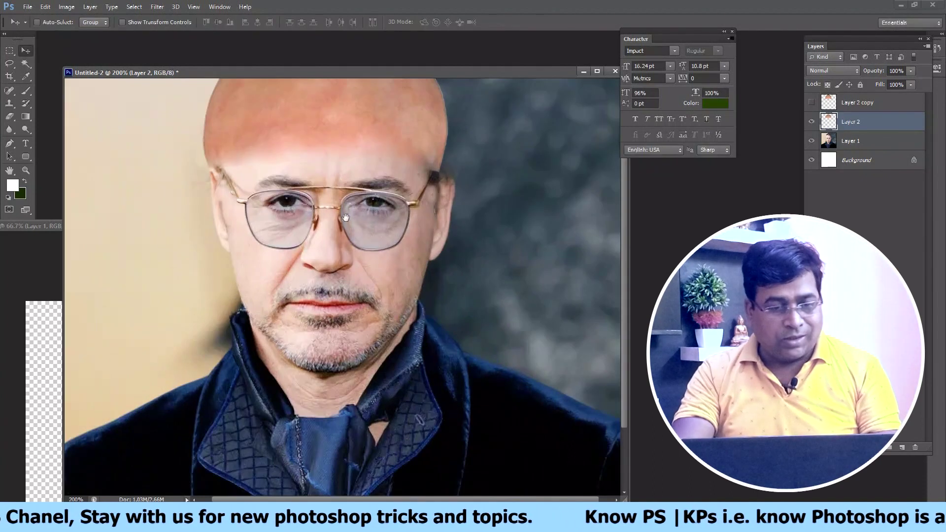
# Skew the bald scalp so its top edge slants slightly left
pyautogui.moveTo(335, 210); pyautogui.dragTo(352, 296)
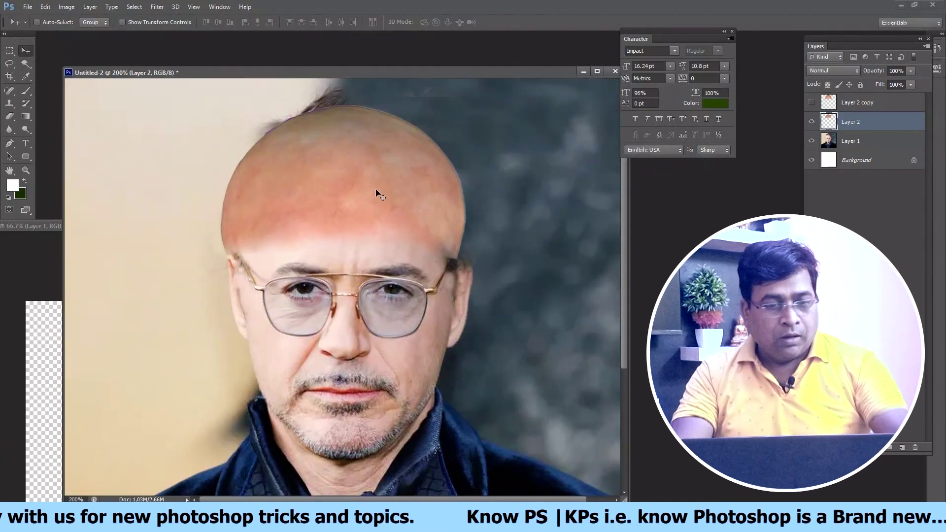
pyautogui.hotkey('ctrl', 't')
pyautogui.rightClick(333, 186)
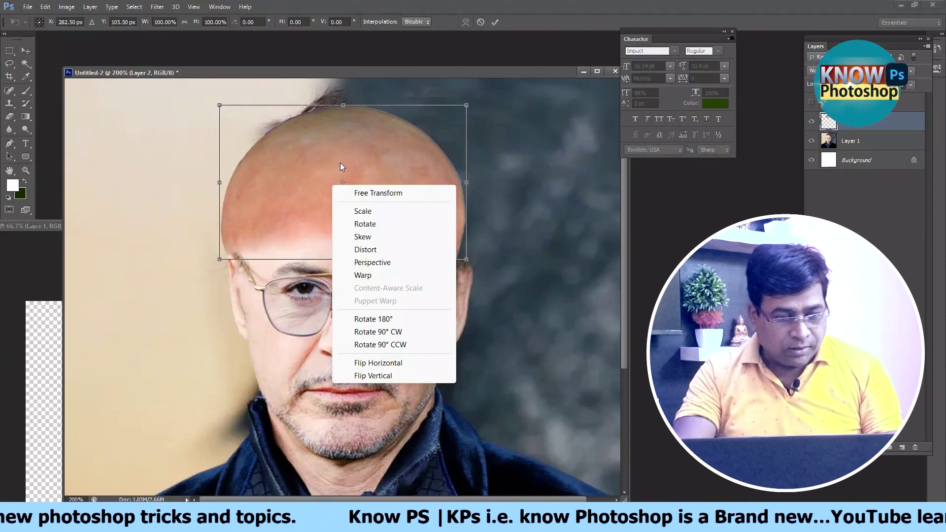
pyautogui.click(383, 238)
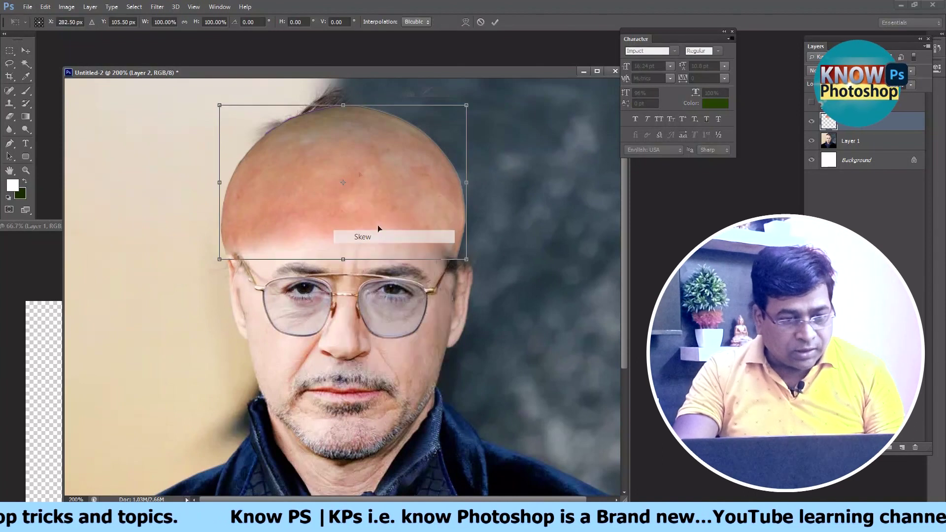
pyautogui.moveTo(346, 105); pyautogui.dragTo(345, 102)
# Warp the scalp's dome upward and tuck its lower edges against the head's sides
pyautogui.rightClick(362, 157)
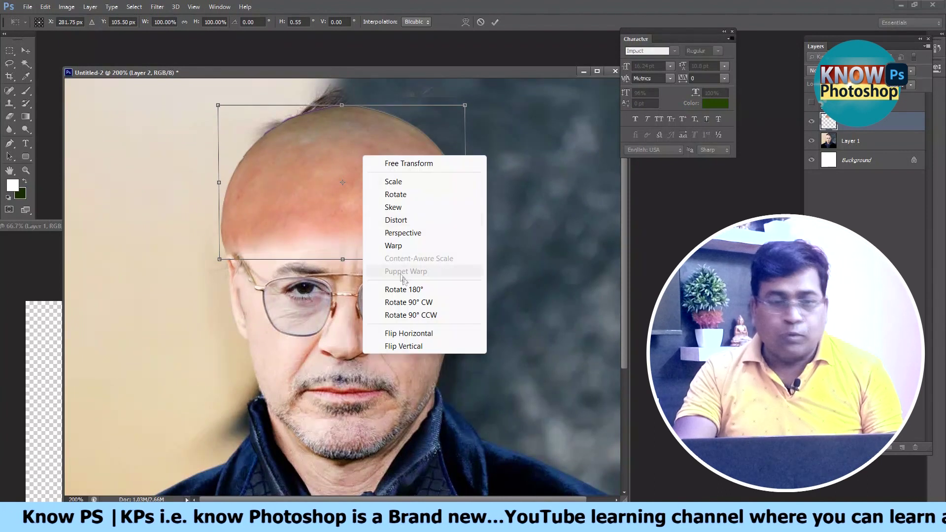
pyautogui.click(407, 246)
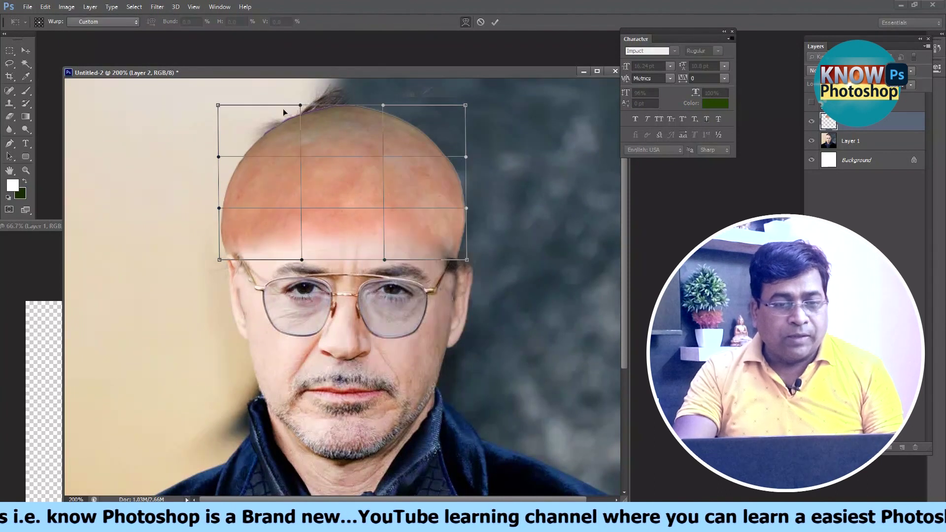
pyautogui.moveTo(300, 107); pyautogui.dragTo(305, 92)
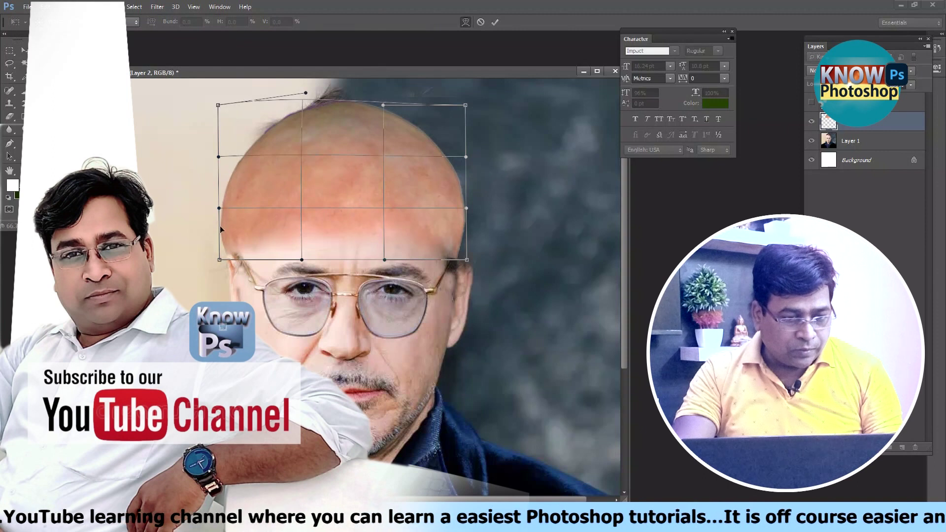
pyautogui.moveTo(220, 208); pyautogui.dragTo(226, 208)
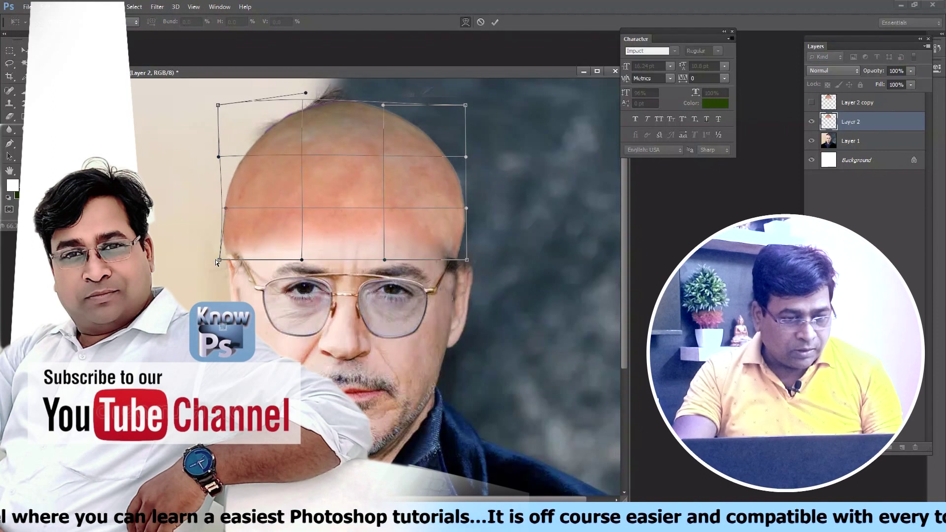
pyautogui.moveTo(220, 259); pyautogui.dragTo(224, 261)
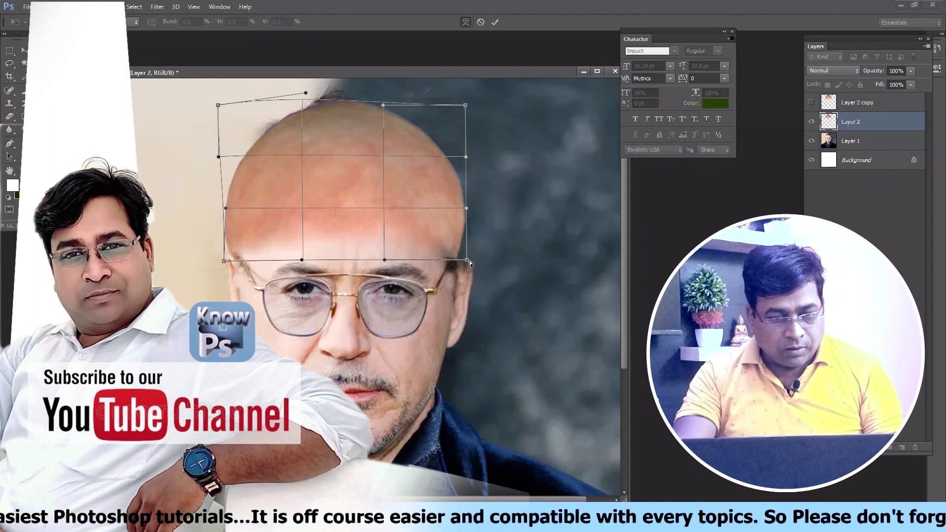
pyautogui.moveTo(469, 260); pyautogui.dragTo(469, 265)
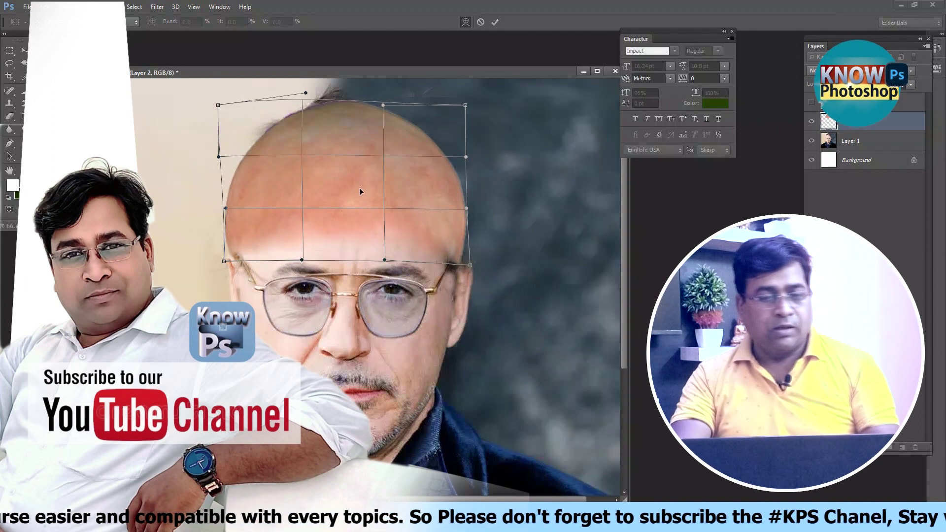
pyautogui.press('Return')
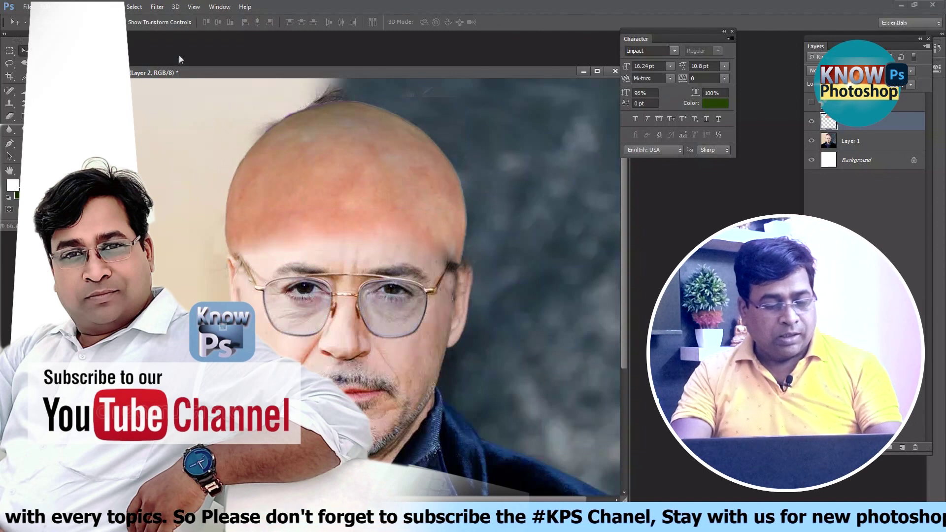
# Pick the Clone Stamp at size 45 and target Layer 1
pyautogui.press('e')
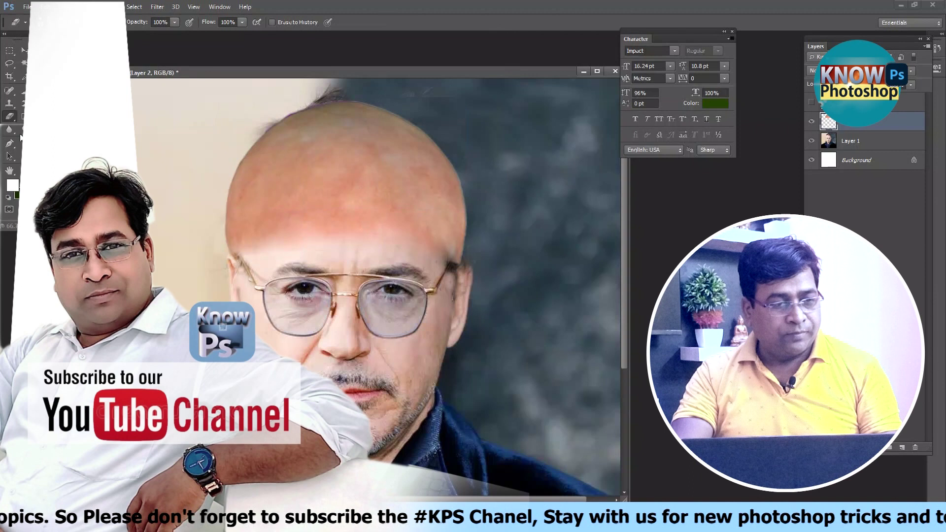
pyautogui.click(10, 104)
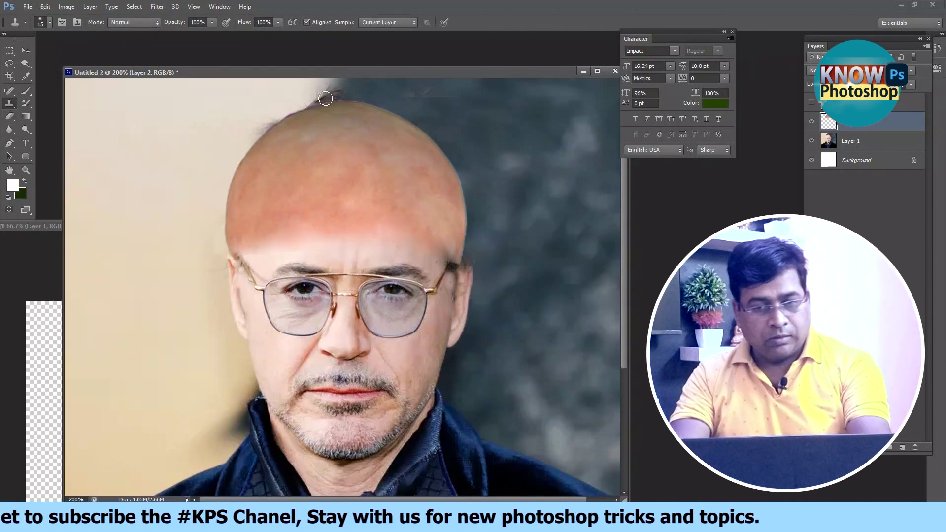
pyautogui.press(']')
pyautogui.press(']')
pyautogui.press(']')
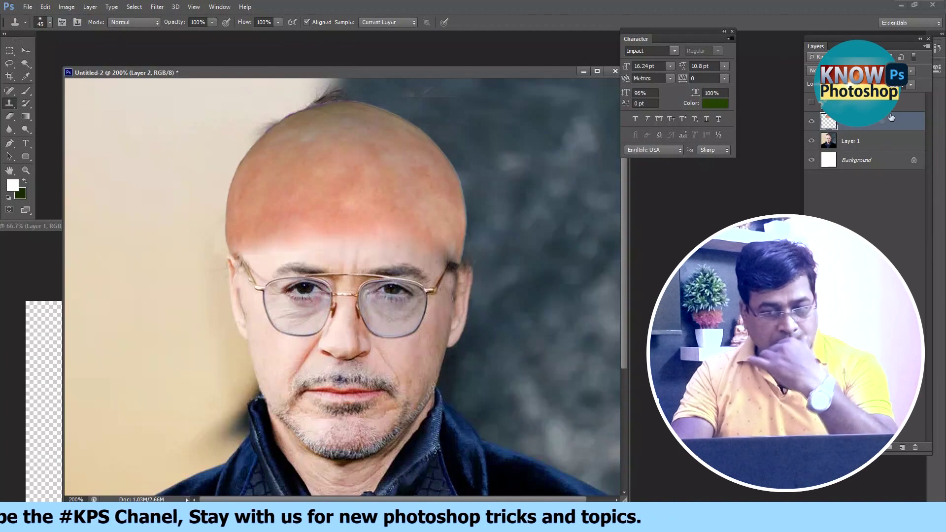
pyautogui.click(866, 144)
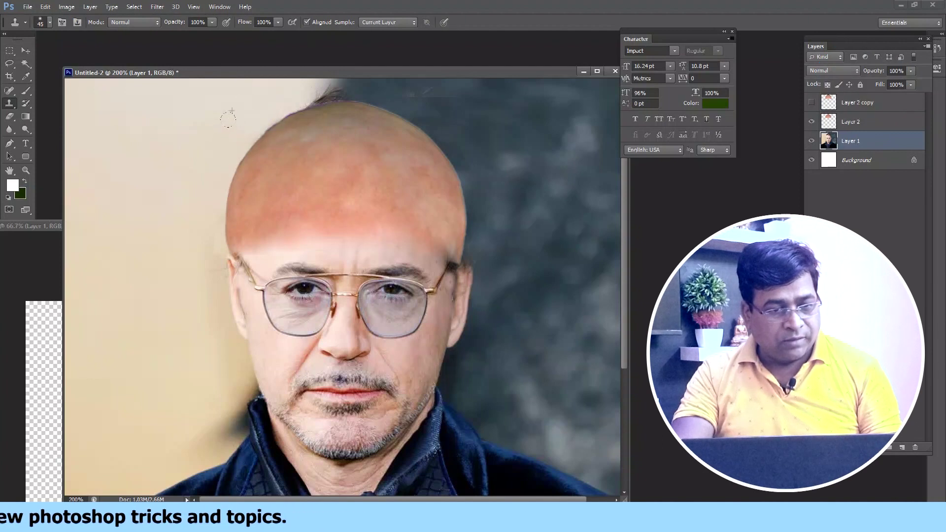
# Clone beige background over the hair wisp above the head, undoing a dark blotch
pyautogui.moveTo(264, 91)
pyautogui.mouseDown()
pyautogui.moveTo(345, 101)
pyautogui.moveTo(315, 81)
pyautogui.mouseUp()
pyautogui.keyDown('alt'); pyautogui.click(422, 94); pyautogui.keyUp('alt')
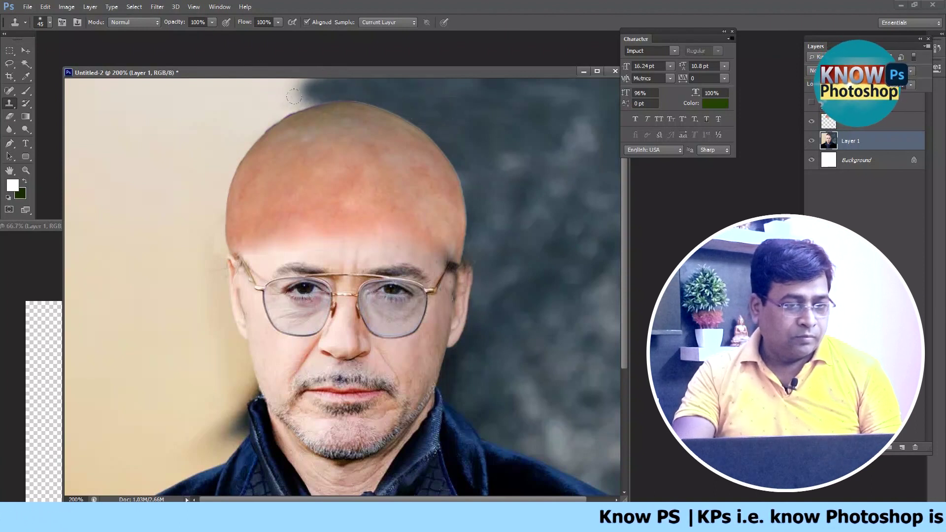
pyautogui.click(374, 121)
pyautogui.hotkey('ctrl', 'alt', 'z')
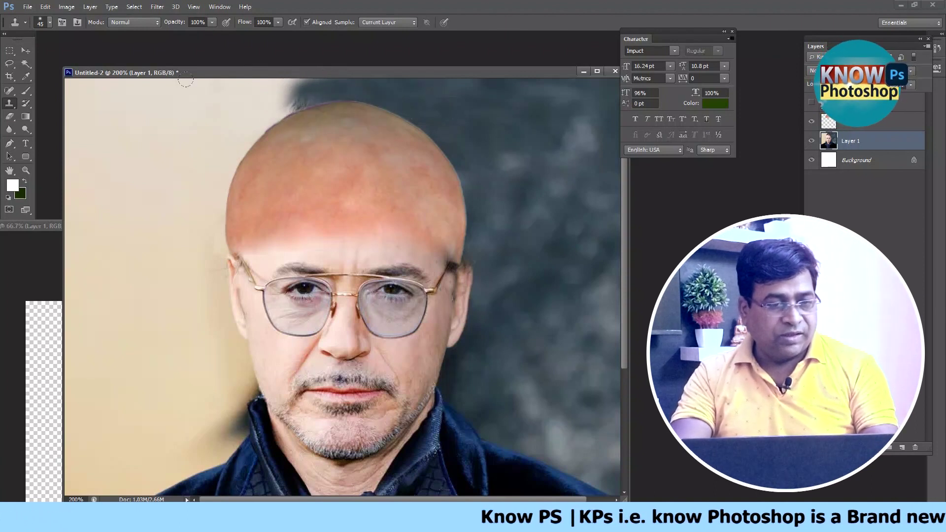
pyautogui.hotkey('ctrl', 'alt', 'z')
pyautogui.keyDown('alt'); pyautogui.click(276, 96); pyautogui.keyUp('alt')
pyautogui.moveTo(345, 93); pyautogui.dragTo(323, 83)
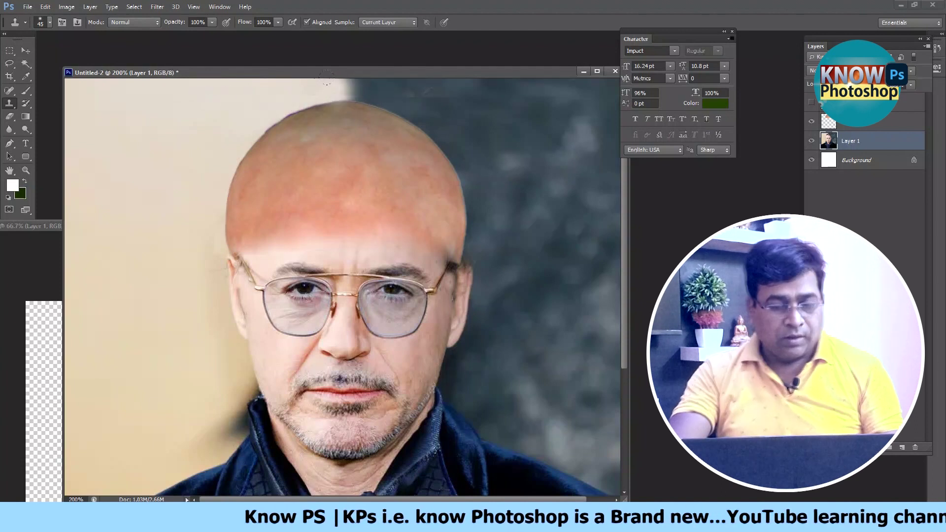
pyautogui.hotkey('ctrl', '-')
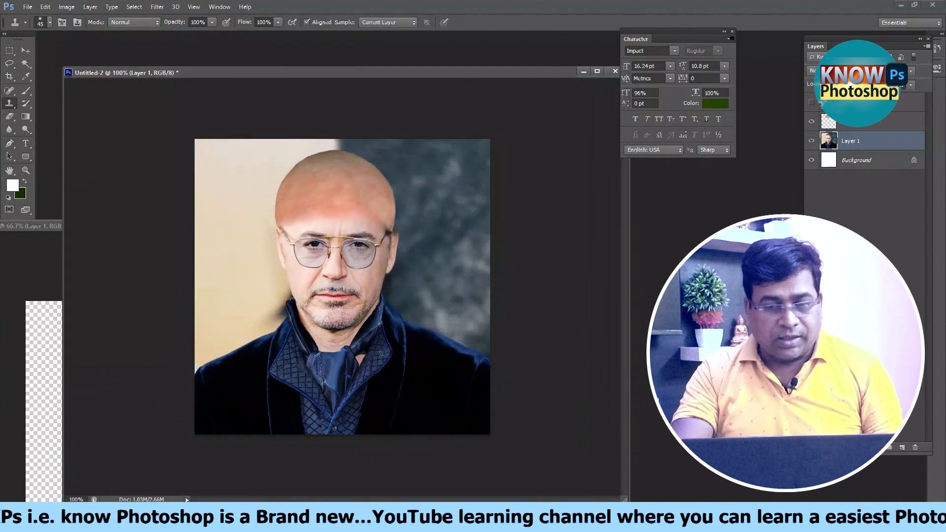
# Apply Selective Color to Layer 2, cutting Reds black and cyan and adding magenta
pyautogui.click(867, 120)
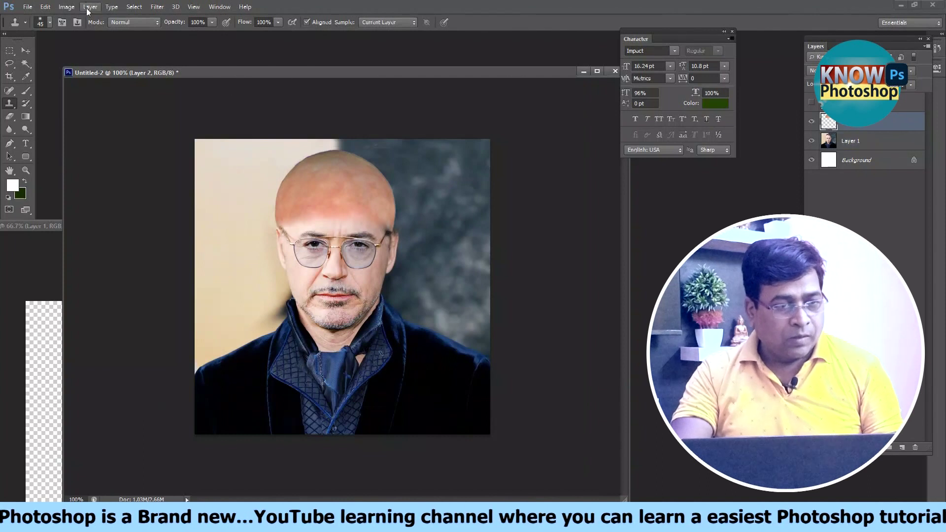
pyautogui.click(45, 6)
pyautogui.moveTo(66, 6)
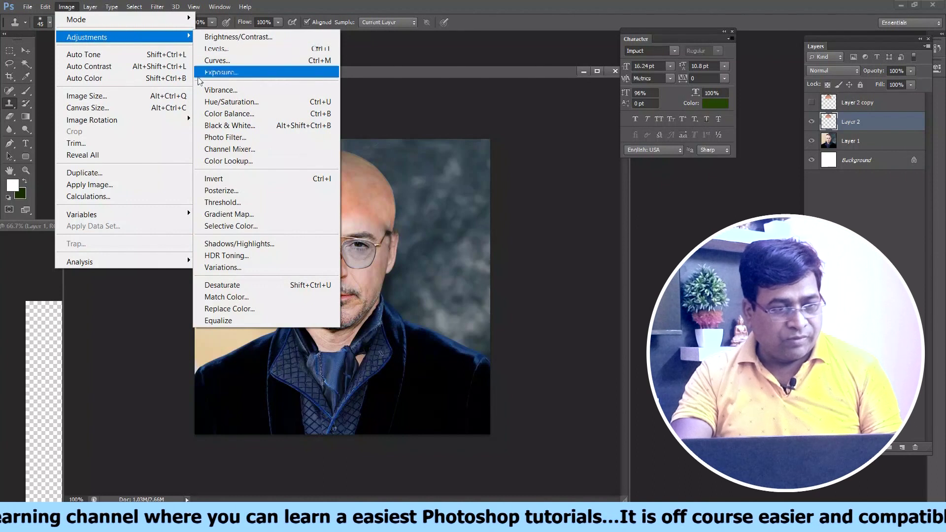
pyautogui.moveTo(87, 36)
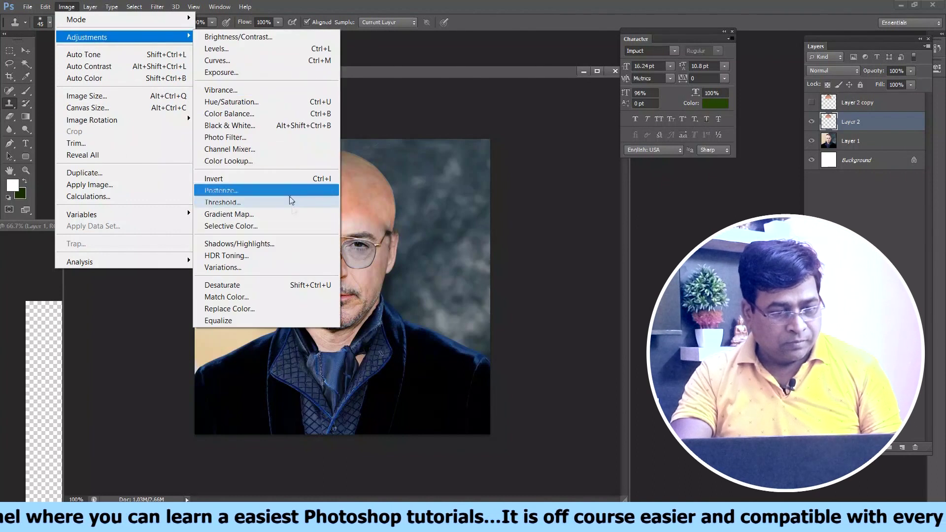
pyautogui.click(279, 226)
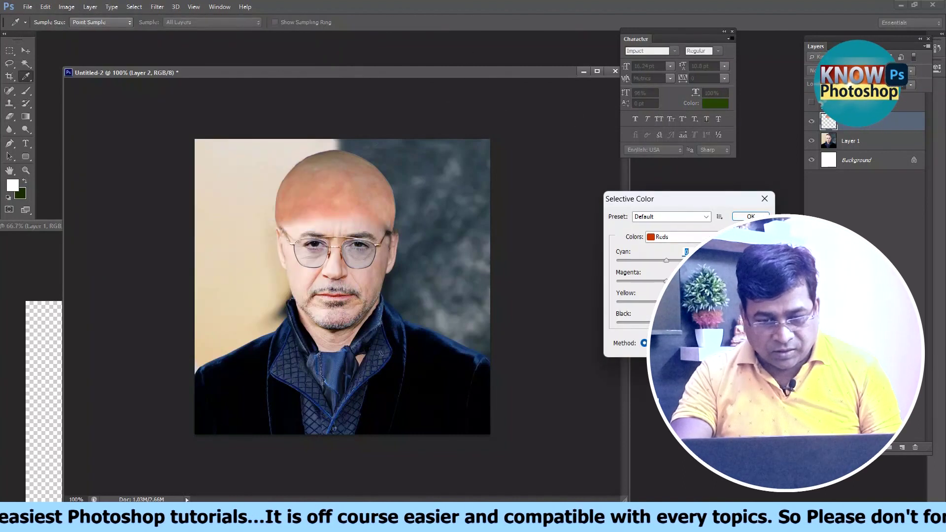
pyautogui.moveTo(666, 323); pyautogui.dragTo(641, 324)
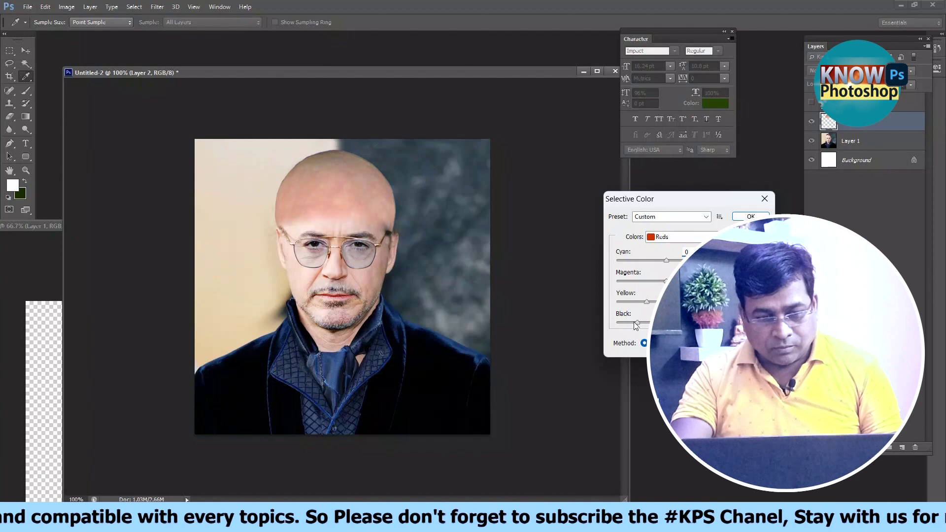
pyautogui.moveTo(641, 326); pyautogui.dragTo(630, 323)
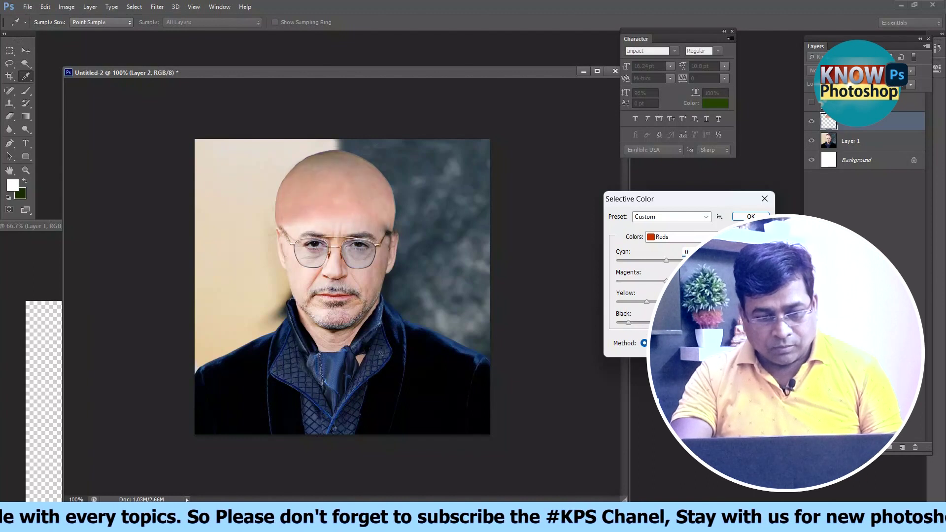
pyautogui.moveTo(665, 259); pyautogui.dragTo(617, 261)
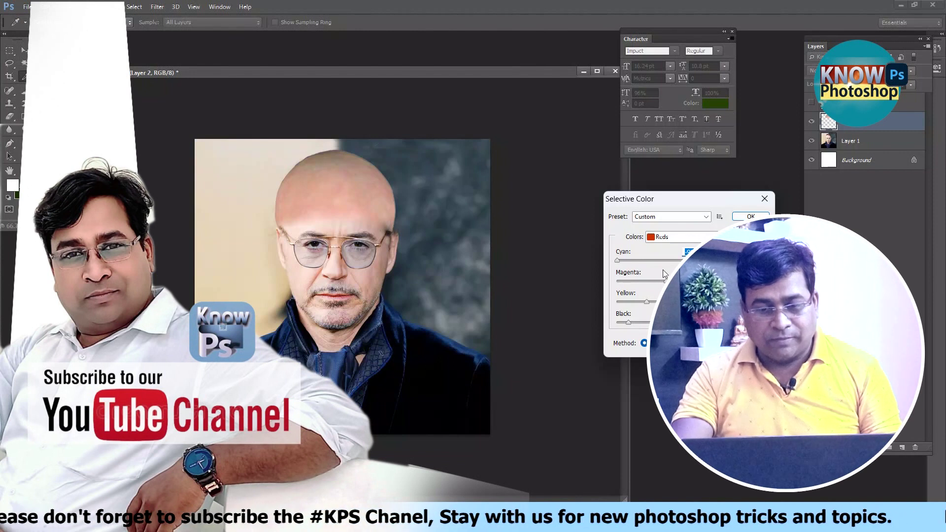
pyautogui.moveTo(630, 281); pyautogui.dragTo(637, 281)
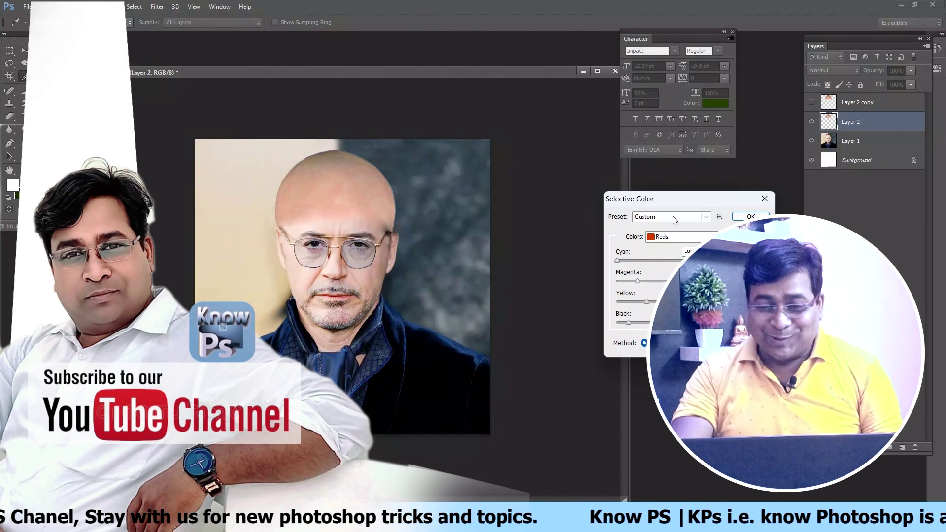
# Shift the Neutrals toward cyan with slightly less magenta
pyautogui.click(680, 239)
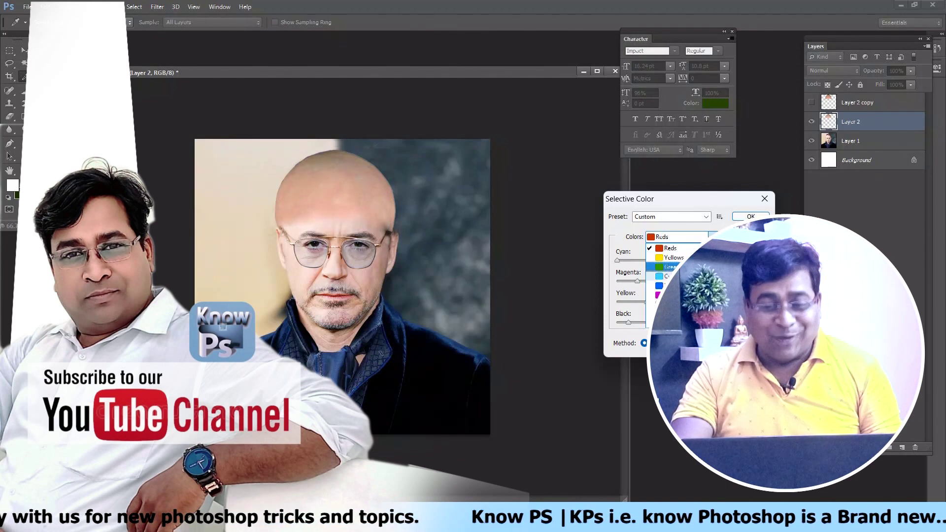
pyautogui.click(670, 313)
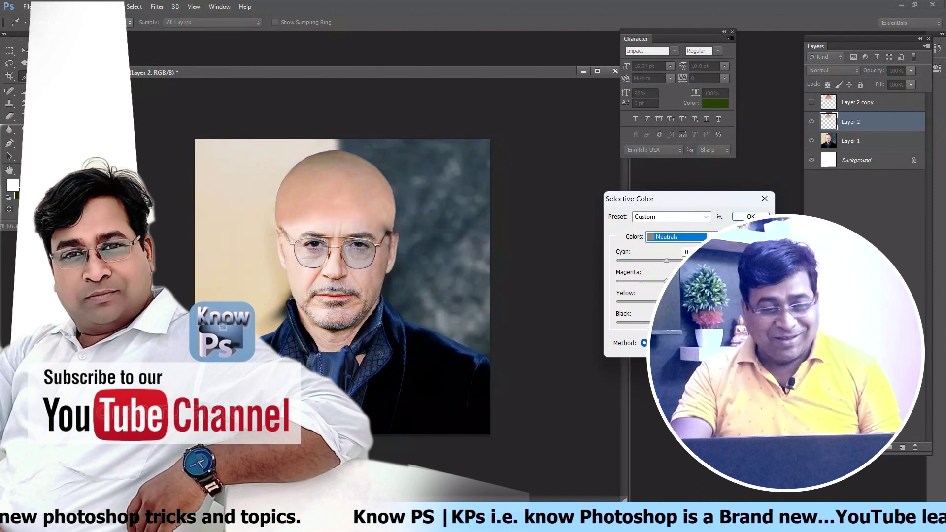
pyautogui.moveTo(666, 281); pyautogui.dragTo(664, 281)
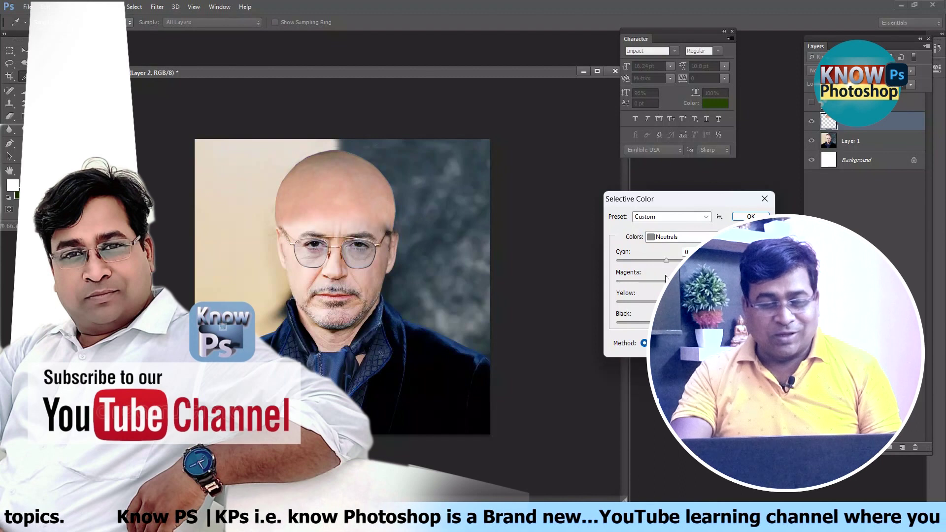
pyautogui.moveTo(664, 260); pyautogui.dragTo(685, 259)
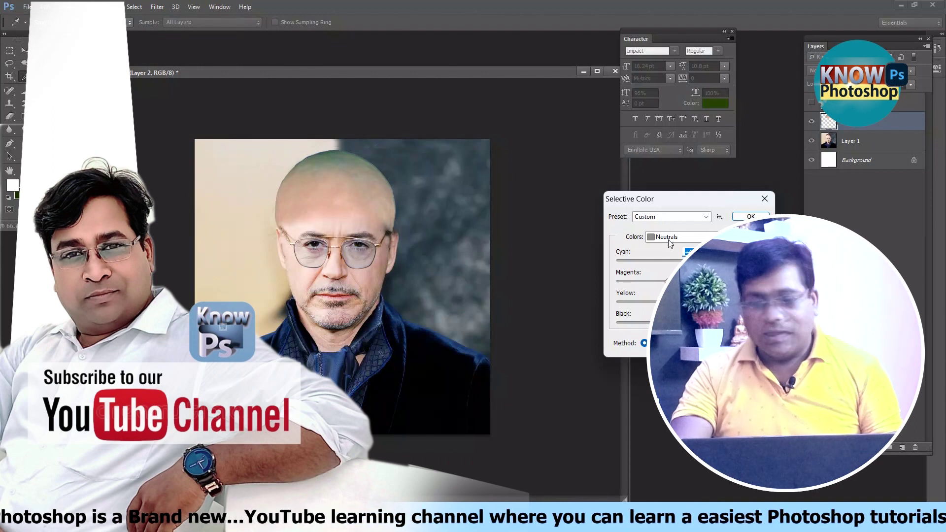
pyautogui.click(670, 240)
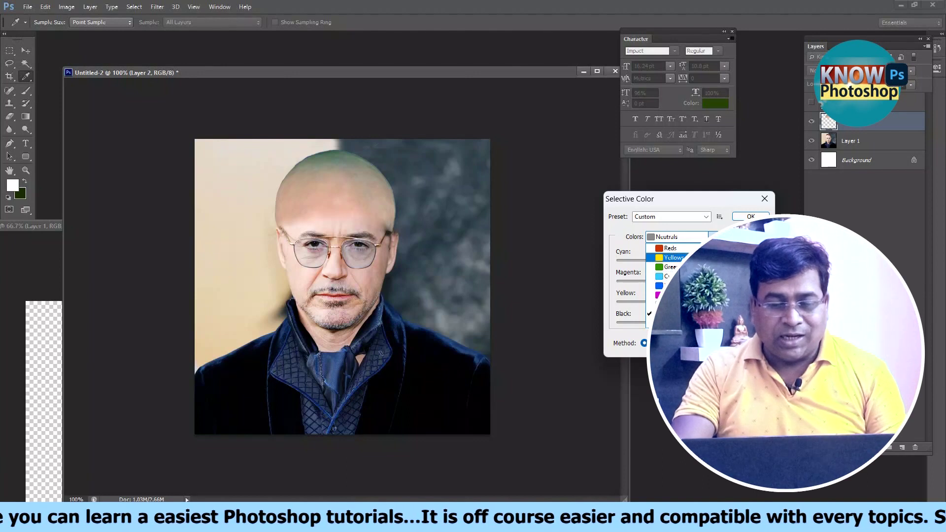
# Lower the Yellow and Black amounts in the Yellows range and apply the Selective Color pass
pyautogui.click(671, 257)
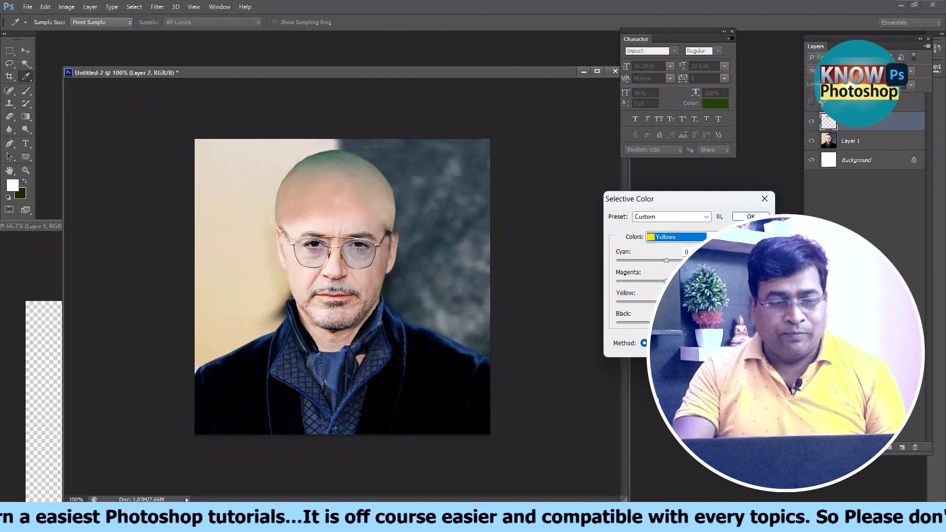
pyautogui.press('Tab')
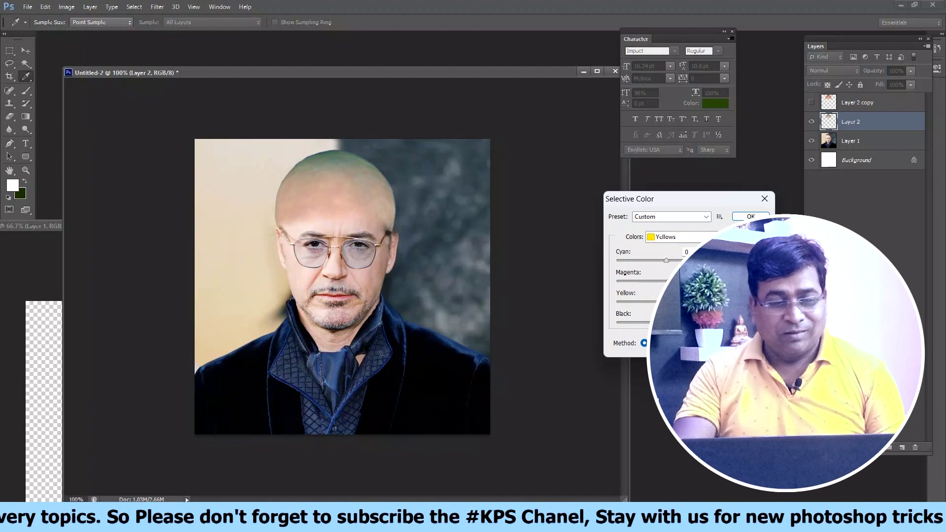
pyautogui.moveTo(666, 302); pyautogui.dragTo(641, 303)
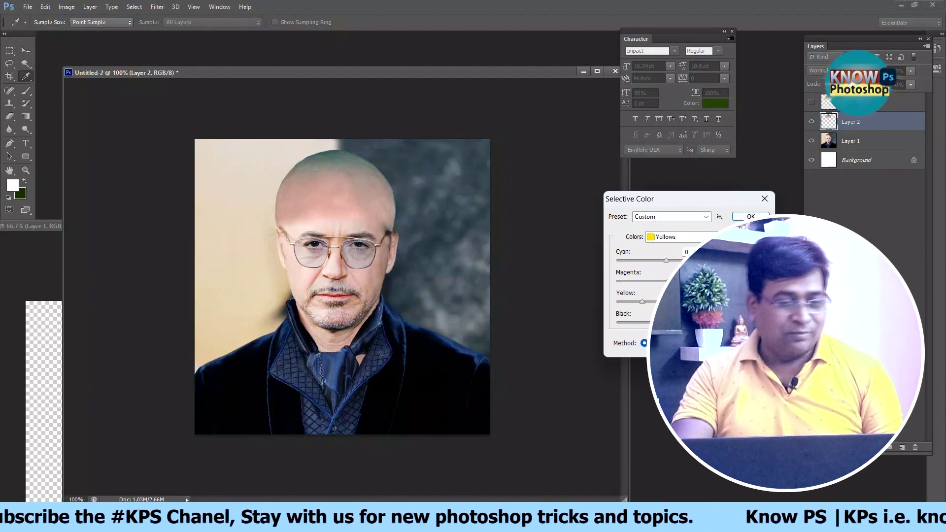
pyautogui.moveTo(666, 322); pyautogui.dragTo(627, 323)
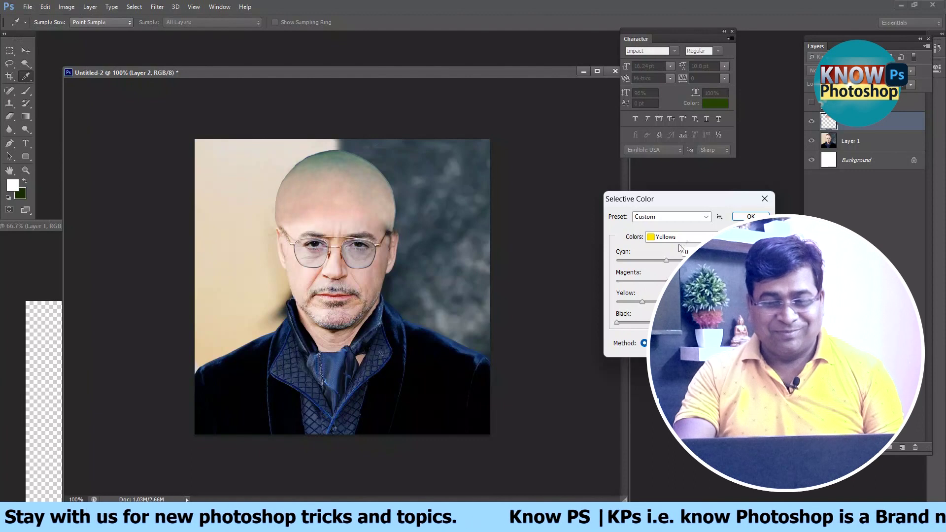
pyautogui.press('Return')
pyautogui.press('s')
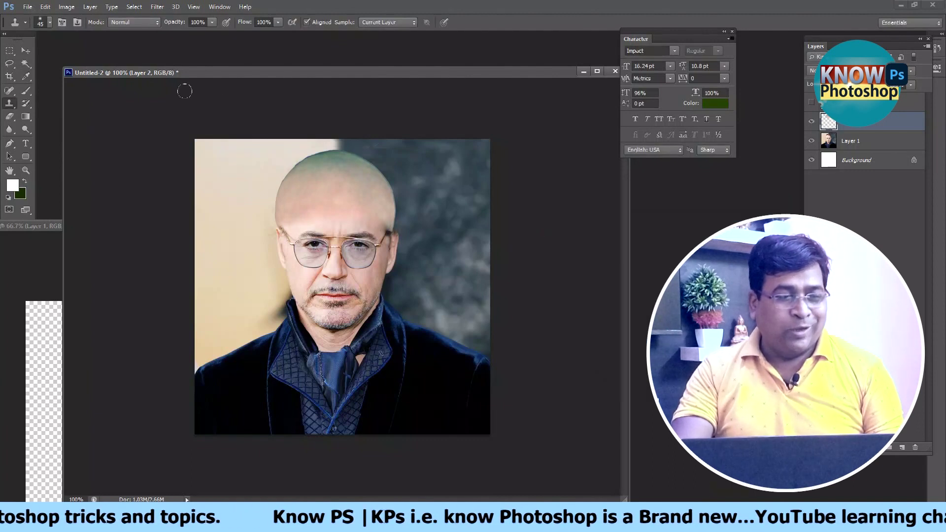
# Reposition the window, zoom to 400% on the forehead and glasses, and target Layer 1
pyautogui.click(23, 51)
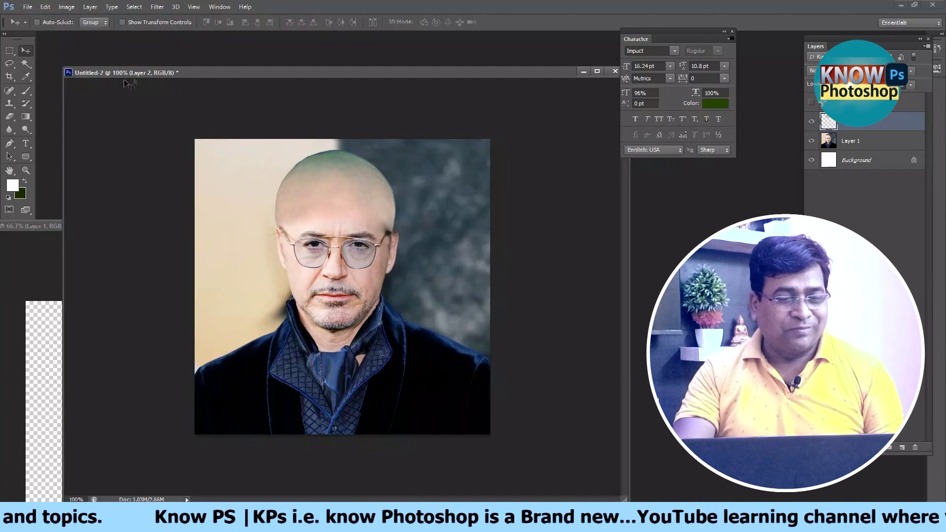
pyautogui.moveTo(154, 72); pyautogui.dragTo(122, 63)
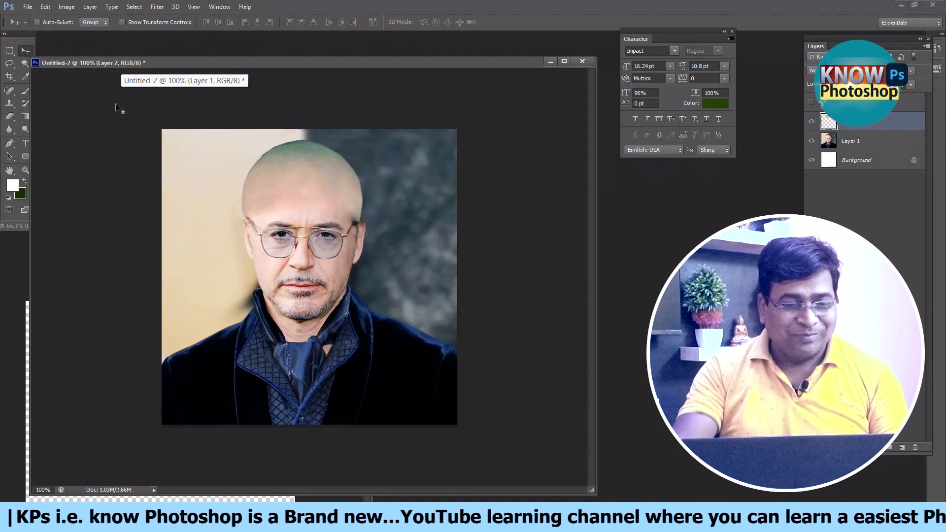
pyautogui.hotkey('ctrl', '+')
pyautogui.hotkey('ctrl', '+')
pyautogui.hotkey('ctrl', '+')
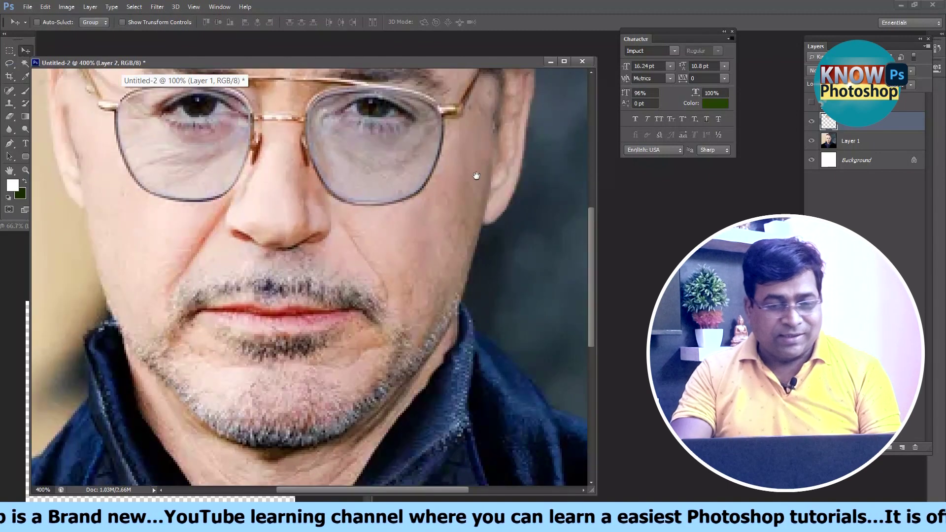
pyautogui.moveTo(481, 175); pyautogui.dragTo(456, 271)
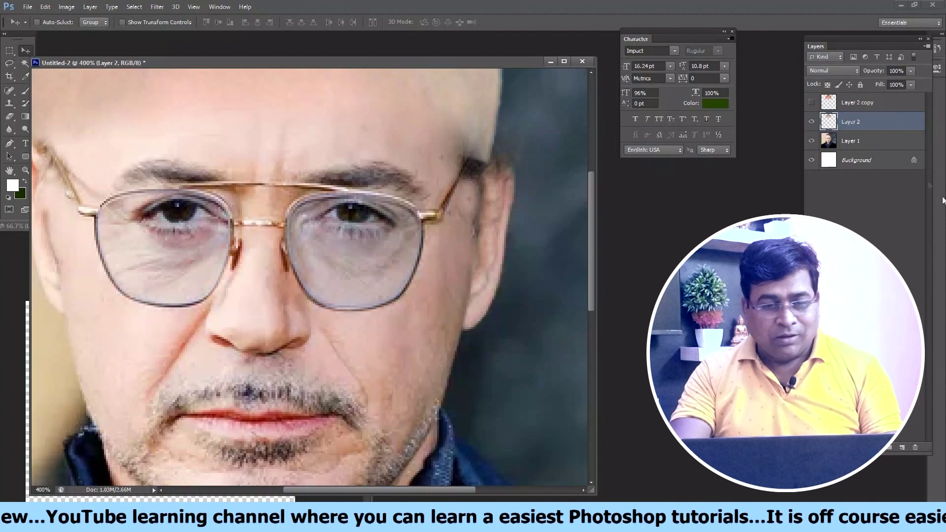
pyautogui.click(862, 140)
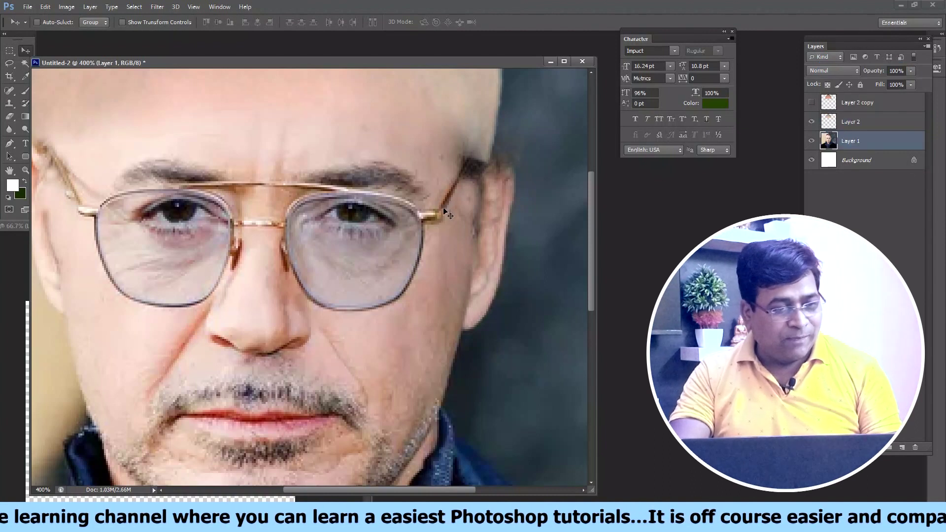
pyautogui.click(11, 105)
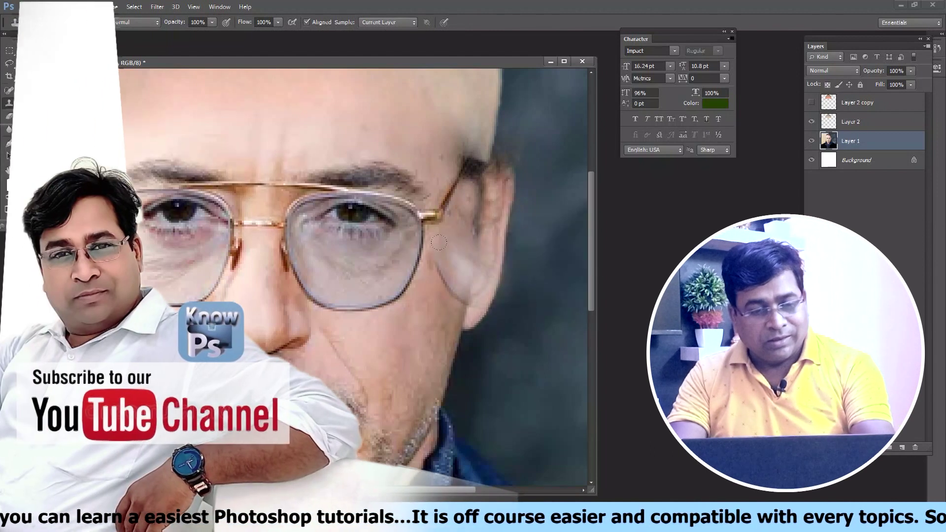
# Clone skin over the temple hair beside the glasses arm using a size-25 brush
pyautogui.moveTo(466, 293)
pyautogui.mouseDown()
pyautogui.moveTo(450, 264)
pyautogui.moveTo(459, 254)
pyautogui.mouseUp()
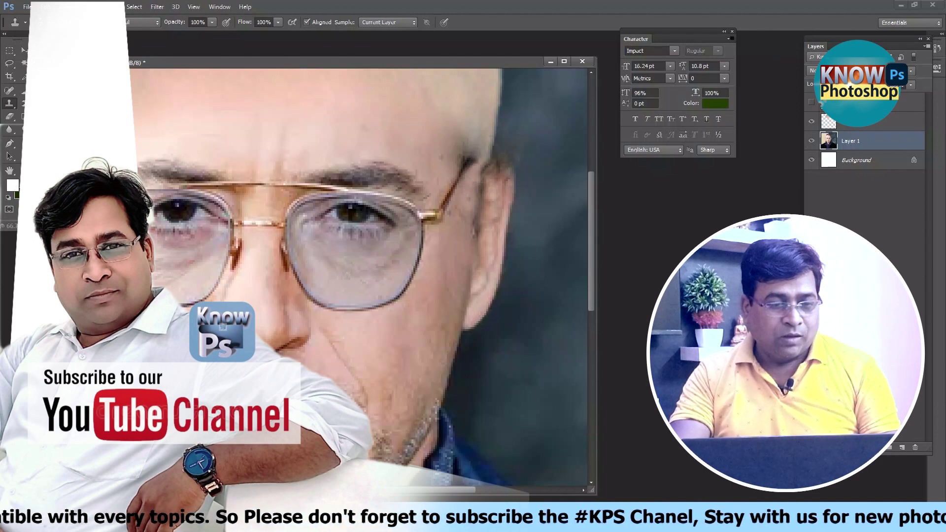
pyautogui.moveTo(158, 149)
pyautogui.mouseDown()
pyautogui.moveTo(498, 214)
pyautogui.moveTo(256, 212)
pyautogui.mouseUp()
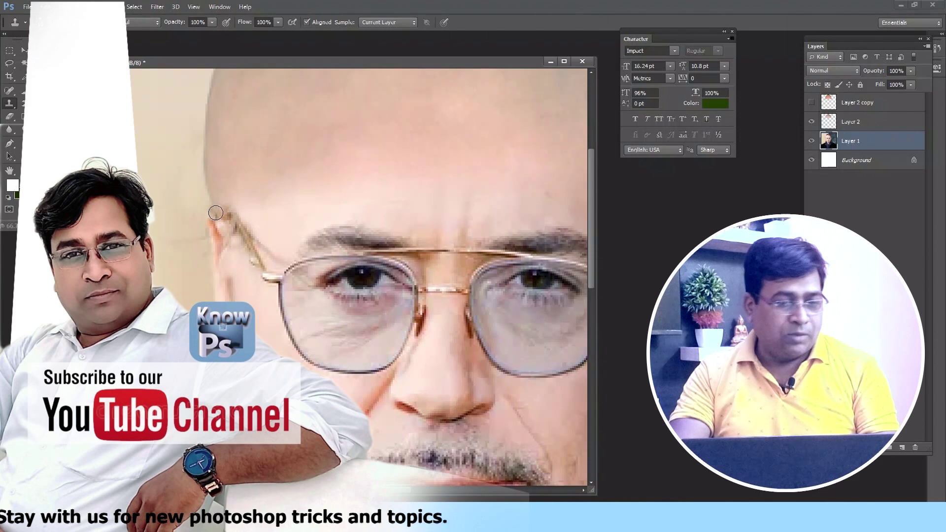
pyautogui.hscroll(5, 411, 245)
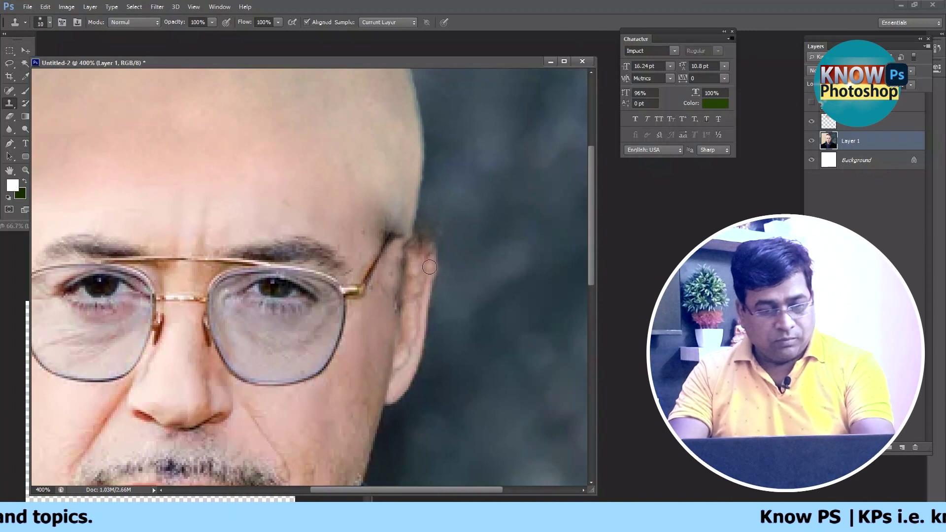
pyautogui.press(']')
pyautogui.press(']')
pyautogui.press(']')
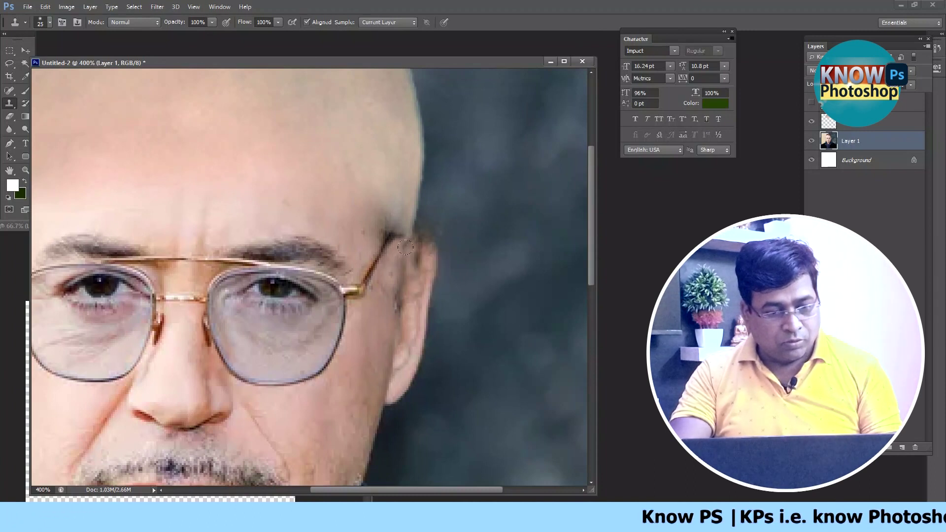
pyautogui.moveTo(406, 247)
pyautogui.mouseDown()
pyautogui.moveTo(410, 225)
pyautogui.moveTo(391, 232)
pyautogui.moveTo(393, 244)
pyautogui.moveTo(428, 224)
pyautogui.moveTo(387, 224)
pyautogui.moveTo(401, 237)
pyautogui.mouseUp()
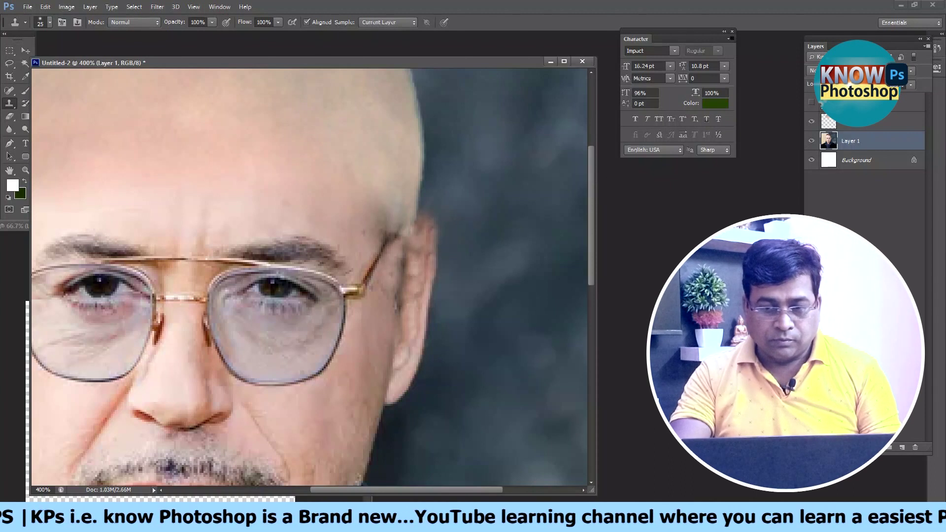
# Toggle the bald scalp to compare, then target Layer 2 and zoom out to 300%
pyautogui.click(814, 123)
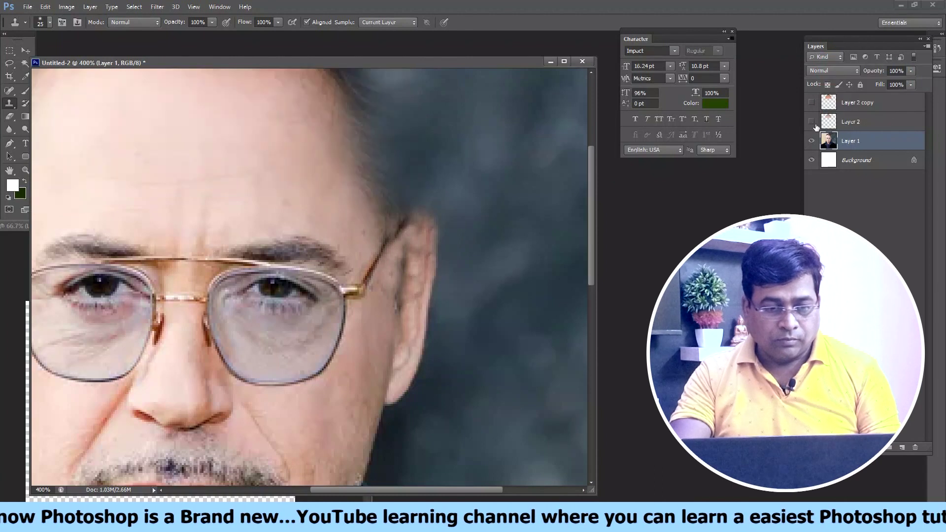
pyautogui.click(812, 122)
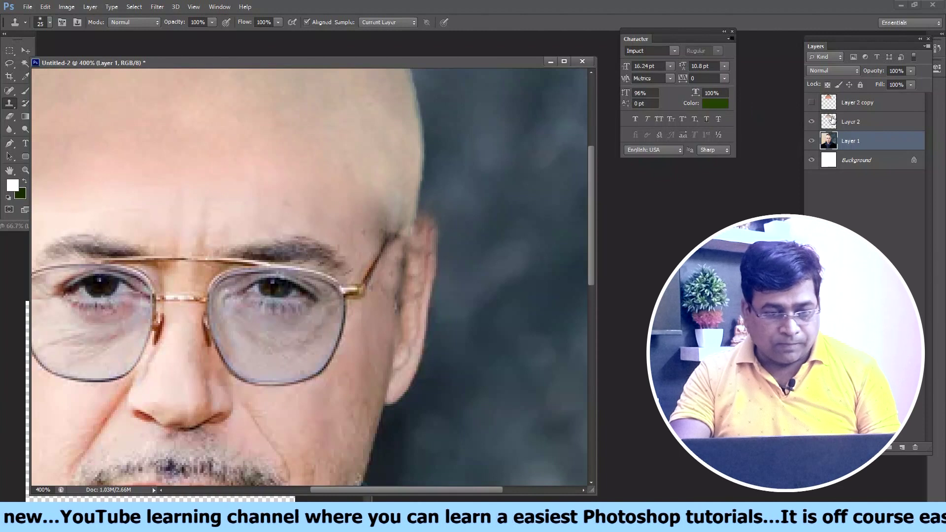
pyautogui.hotkey('alt', ']')
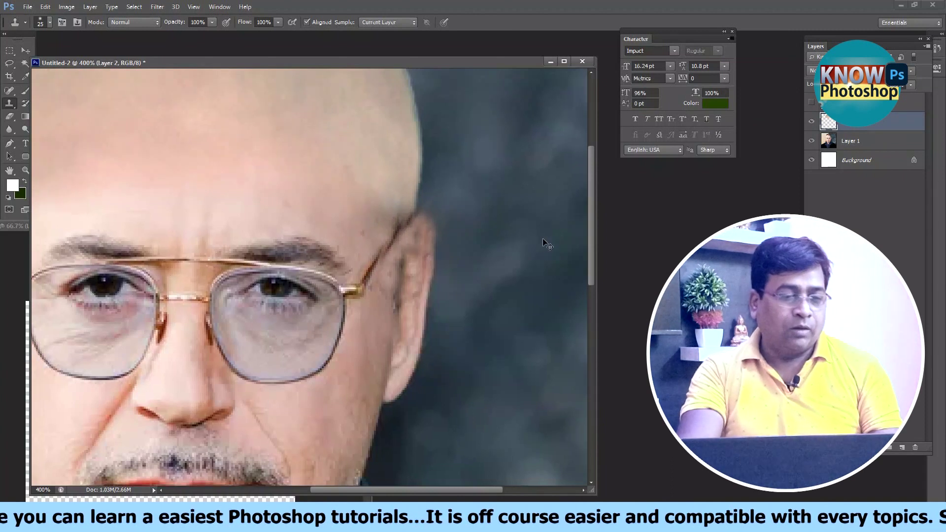
pyautogui.hotkey('ctrl', '-')
pyautogui.hotkey('ctrl', '-')
pyautogui.hotkey('ctrl', '-')
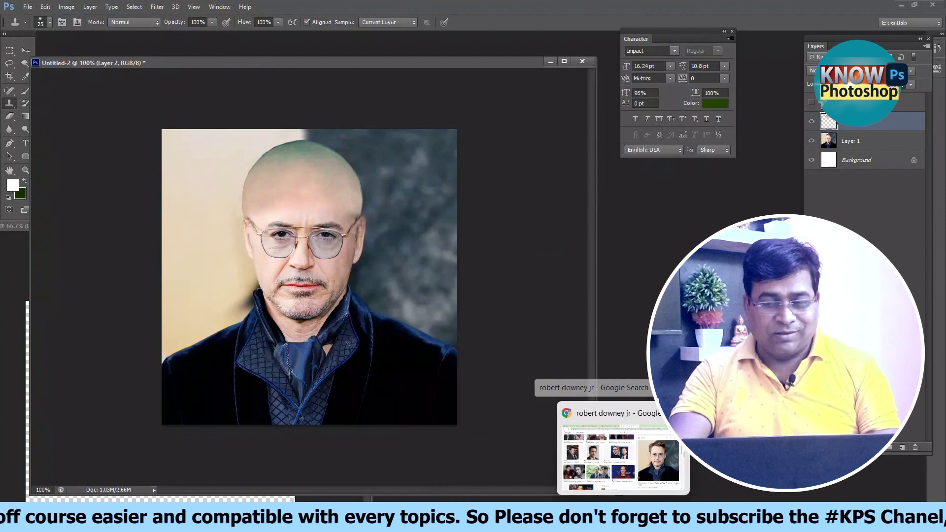
# Copy the original portrait from the browser's image results and start a new document
pyautogui.click(621, 453)
pyautogui.rightClick(620, 251)
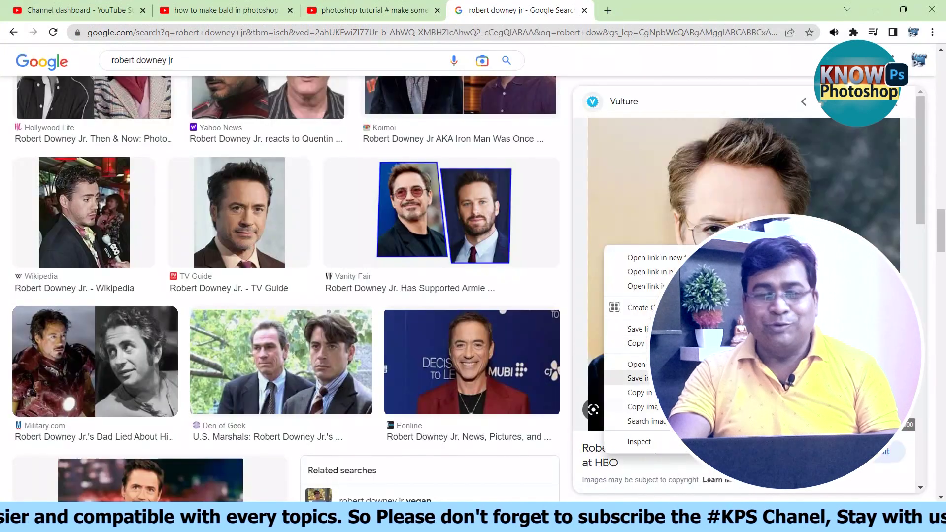
pyautogui.click(635, 393)
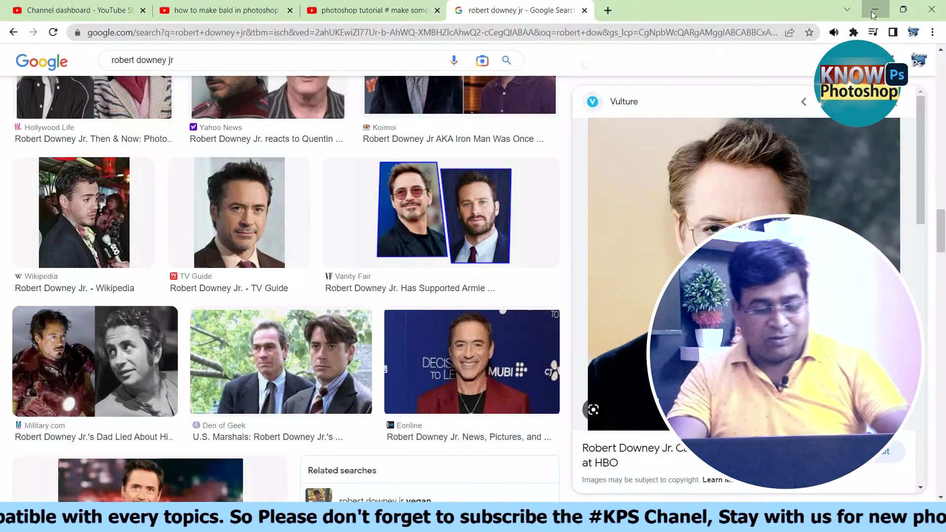
pyautogui.click(873, 9)
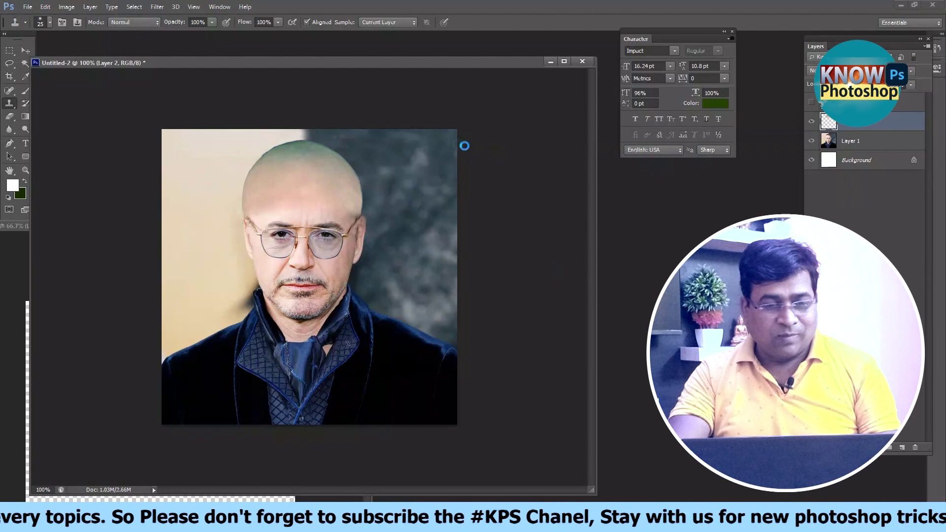
pyautogui.hotkey('ctrl', 'n')
# Create a 600x600 Untitled-3, paste the original portrait, and place it beside the bald edit
pyautogui.click(573, 137)
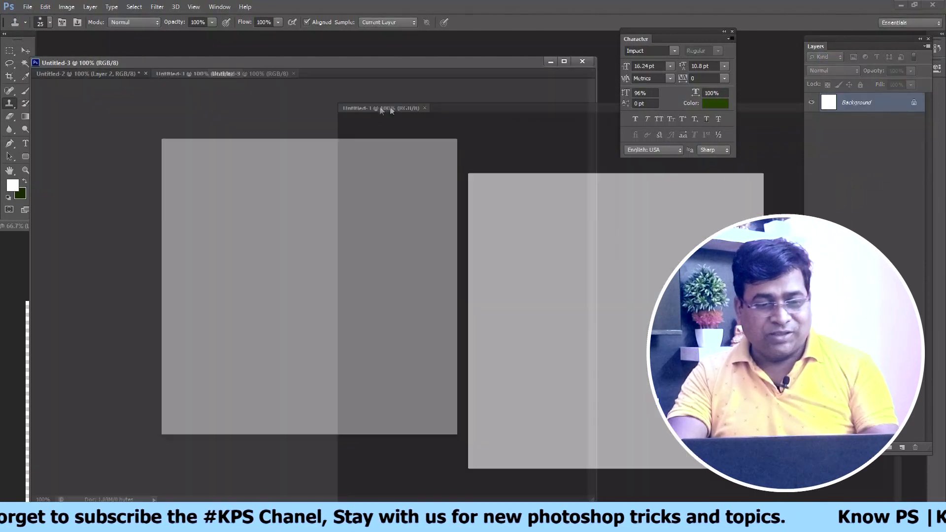
pyautogui.moveTo(195, 72); pyautogui.dragTo(400, 93)
pyautogui.hotkey('ctrl', 'v')
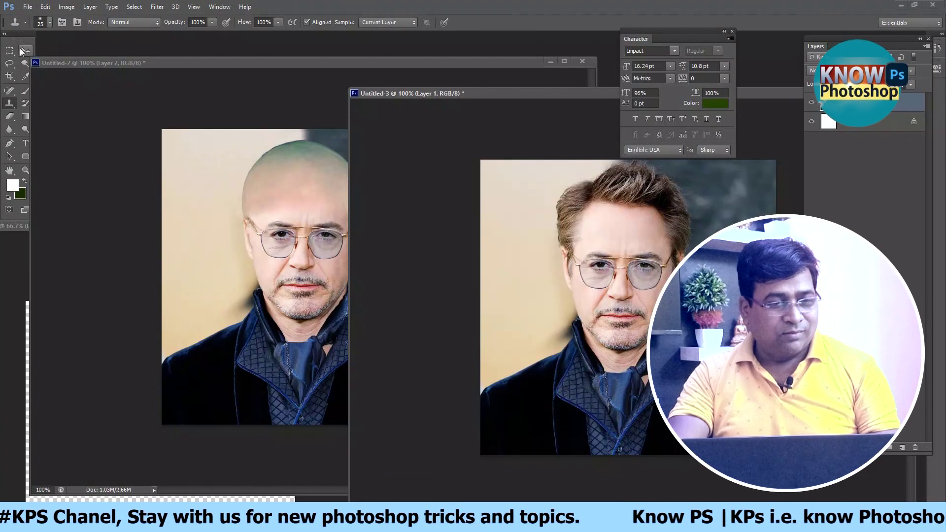
pyautogui.click(23, 50)
pyautogui.moveTo(178, 61); pyautogui.dragTo(53, 63)
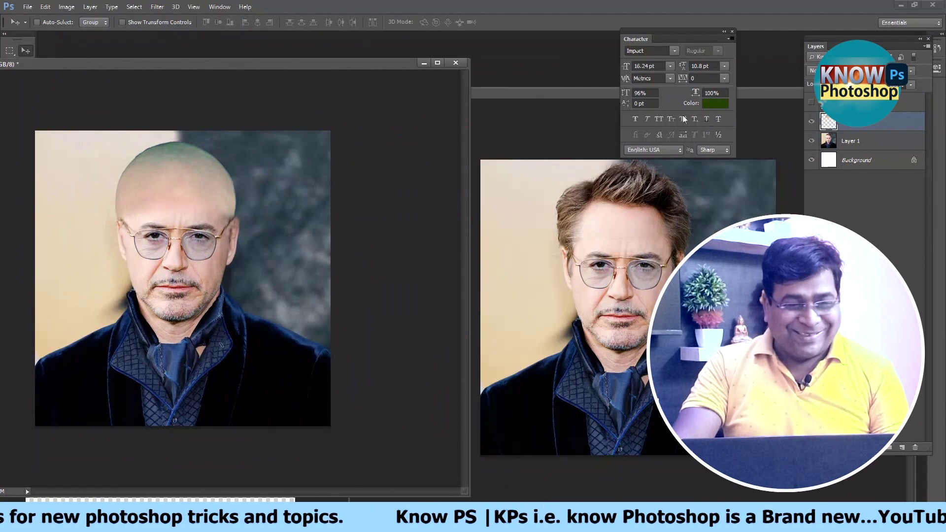
pyautogui.moveTo(521, 92); pyautogui.dragTo(531, 66)
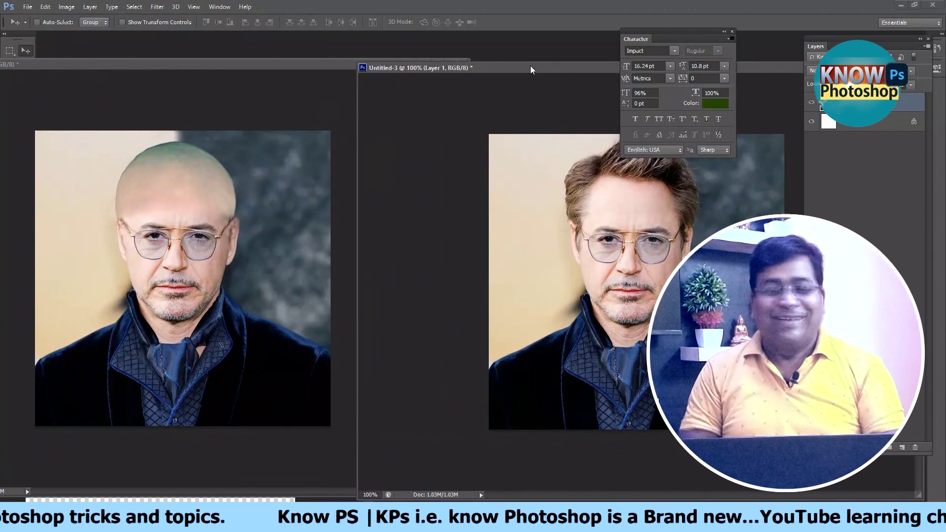